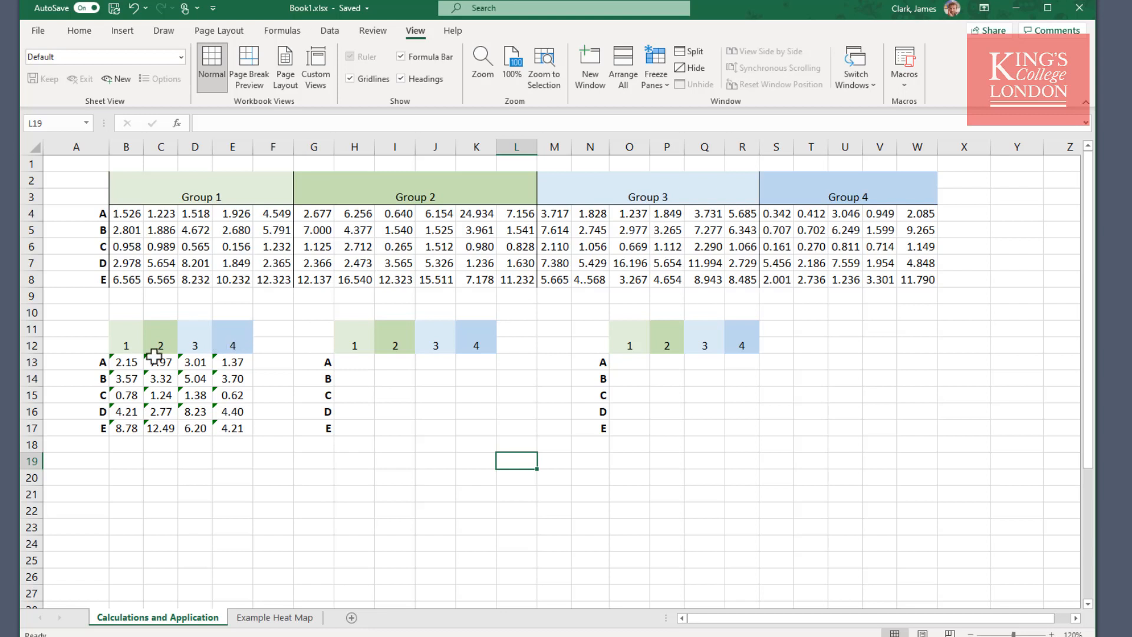
{"action": "left_click", "coordinate": [126, 363]}
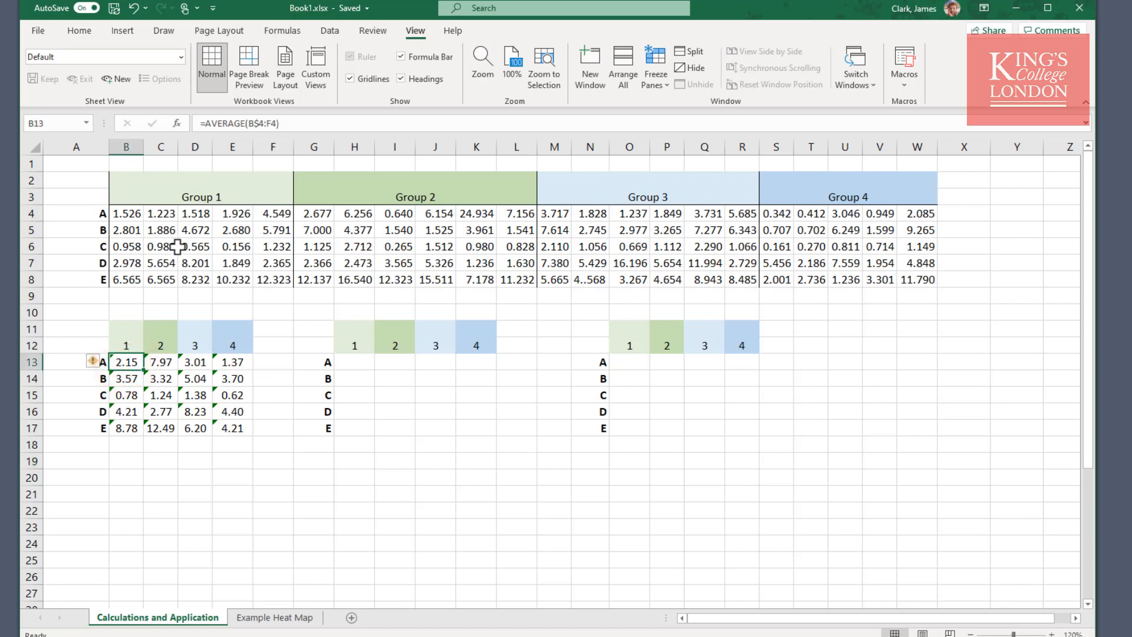
{"action": "double_click", "coordinate": [125, 362]}
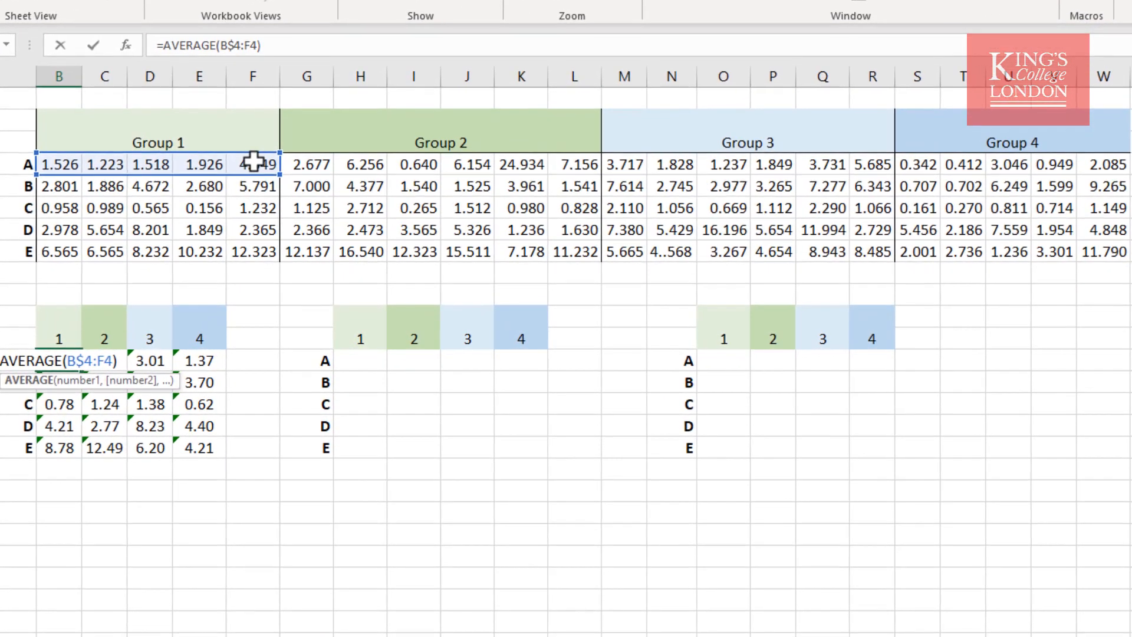
{"action": "double_click", "coordinate": [51, 405]}
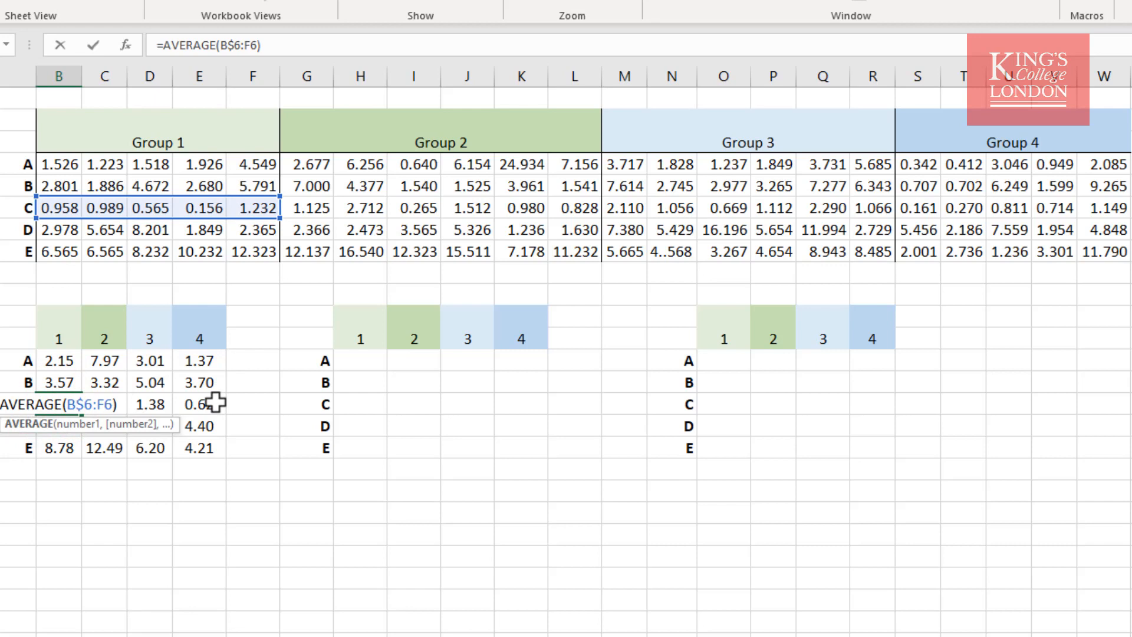
{"action": "double_click", "coordinate": [200, 427]}
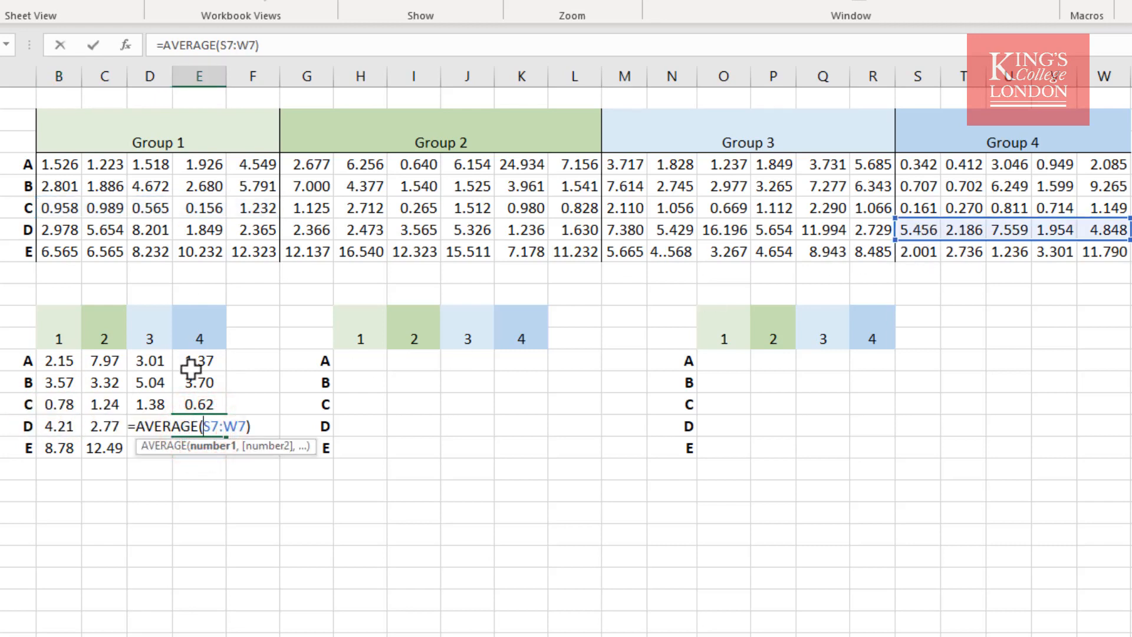
{"action": "key", "text": "Return"}
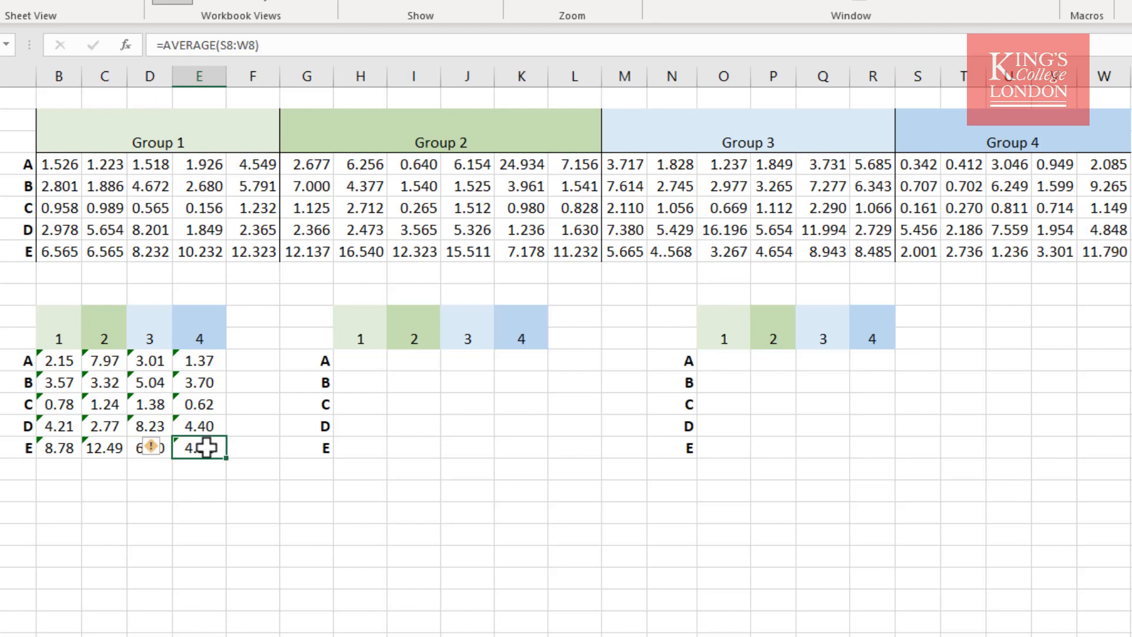
Copy B13:E17 and paste it as a link at H13, mirroring the first averages table
{"action": "left_click_drag", "start_coordinate": [205, 447], "coordinate": [63, 360]}
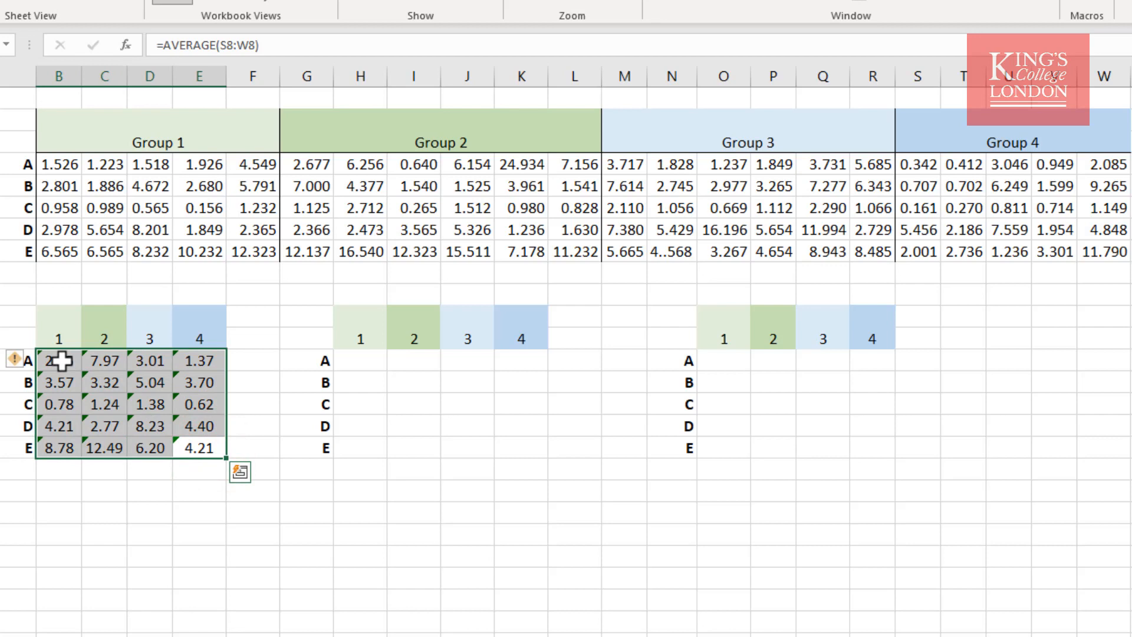
{"action": "right_click", "coordinate": [60, 361]}
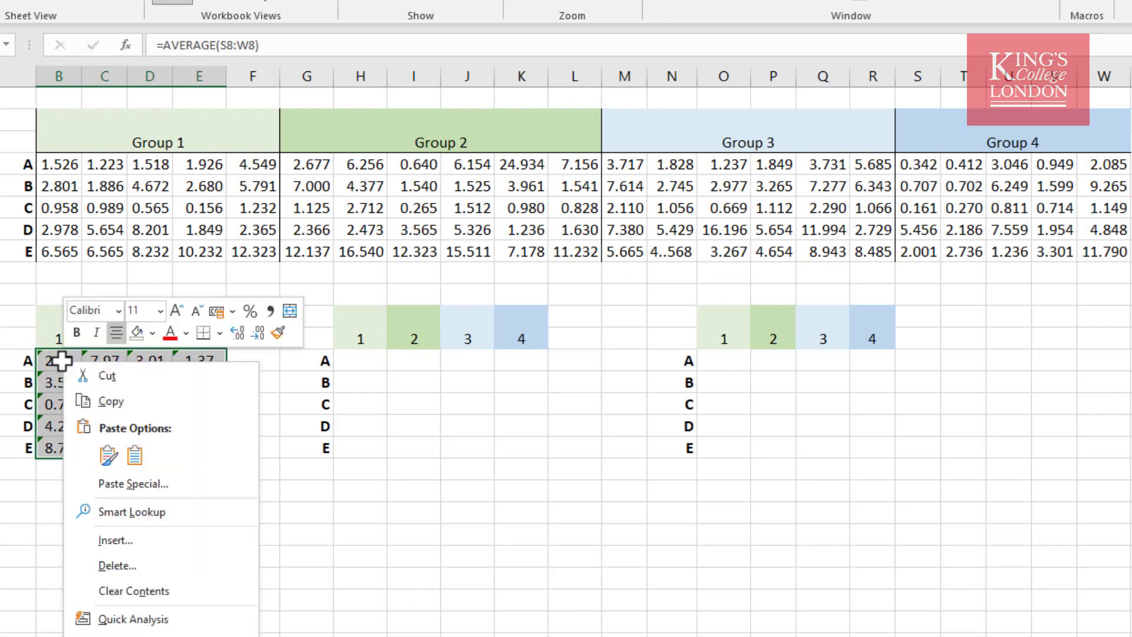
{"action": "left_click", "coordinate": [94, 401]}
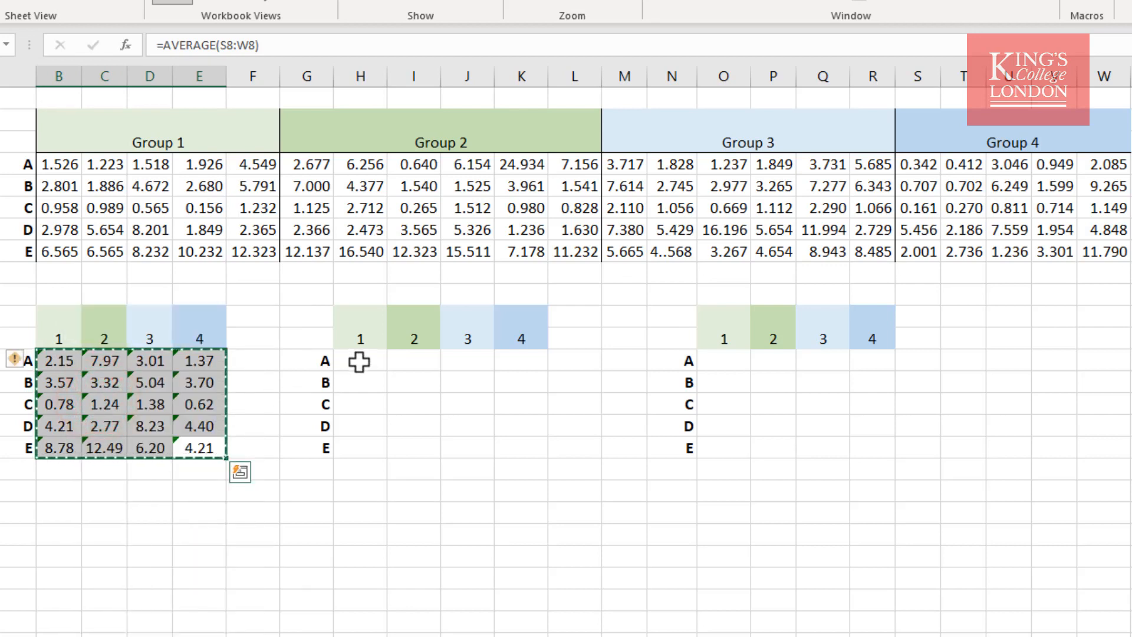
{"action": "left_click", "coordinate": [360, 360]}
{"action": "right_click", "coordinate": [360, 360]}
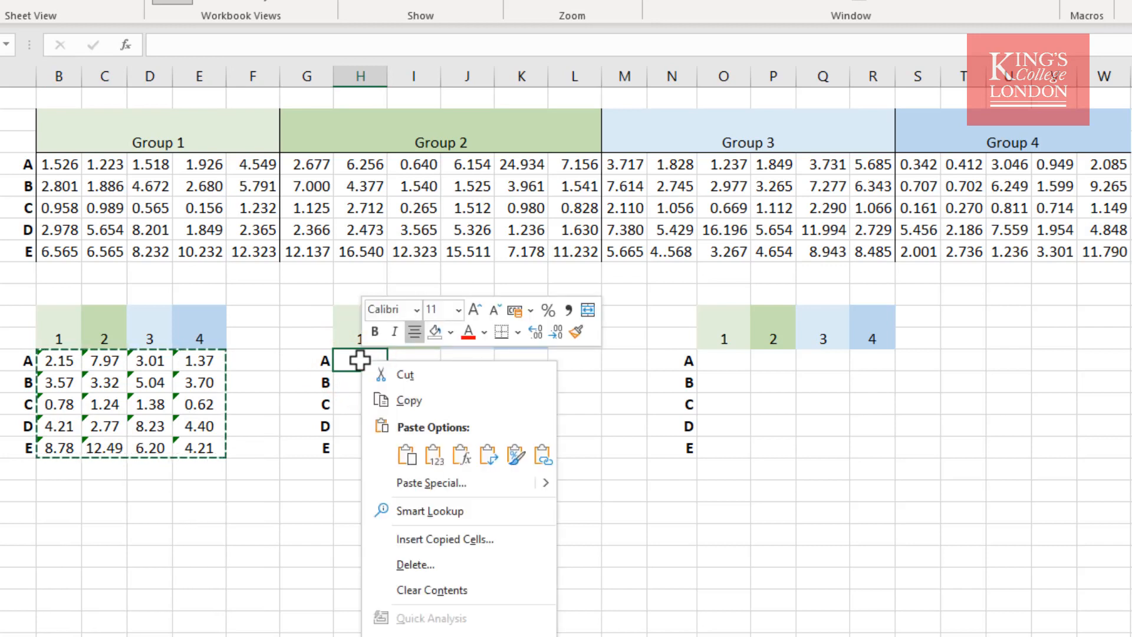
{"action": "left_click", "coordinate": [546, 458]}
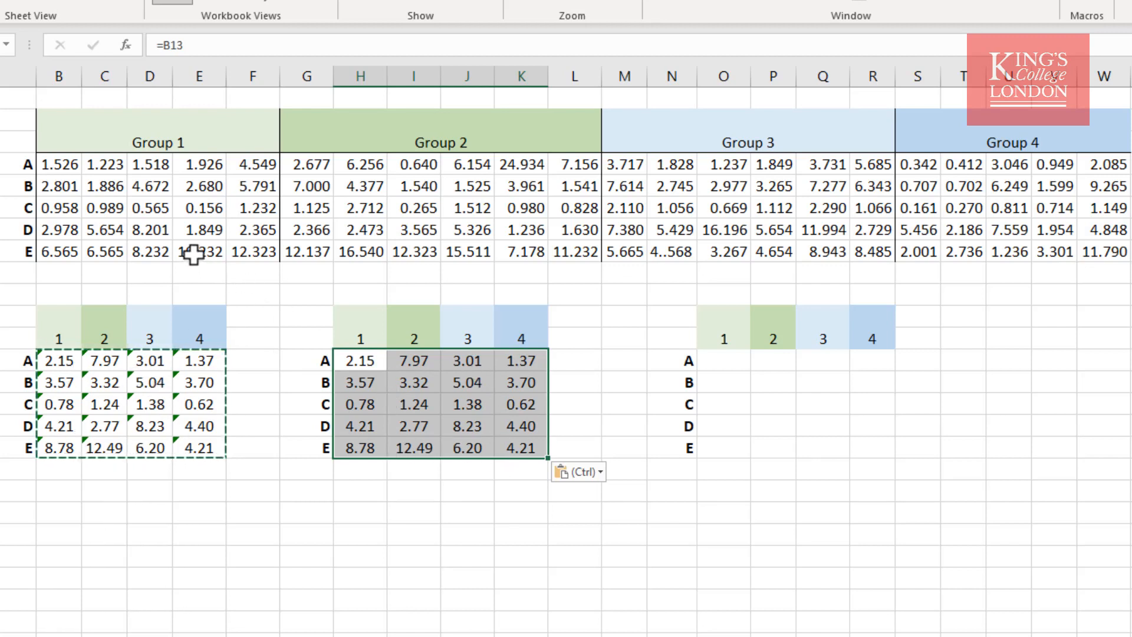
{"action": "left_click", "coordinate": [151, 254]}
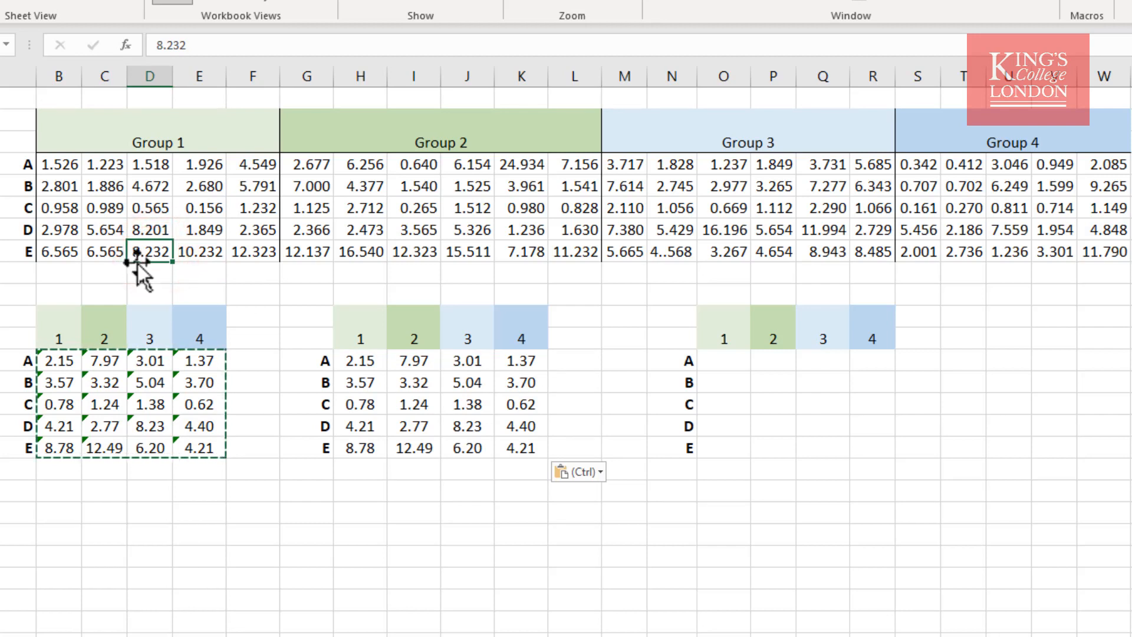
{"action": "double_click", "coordinate": [146, 255]}
{"action": "type", "text": "80."}
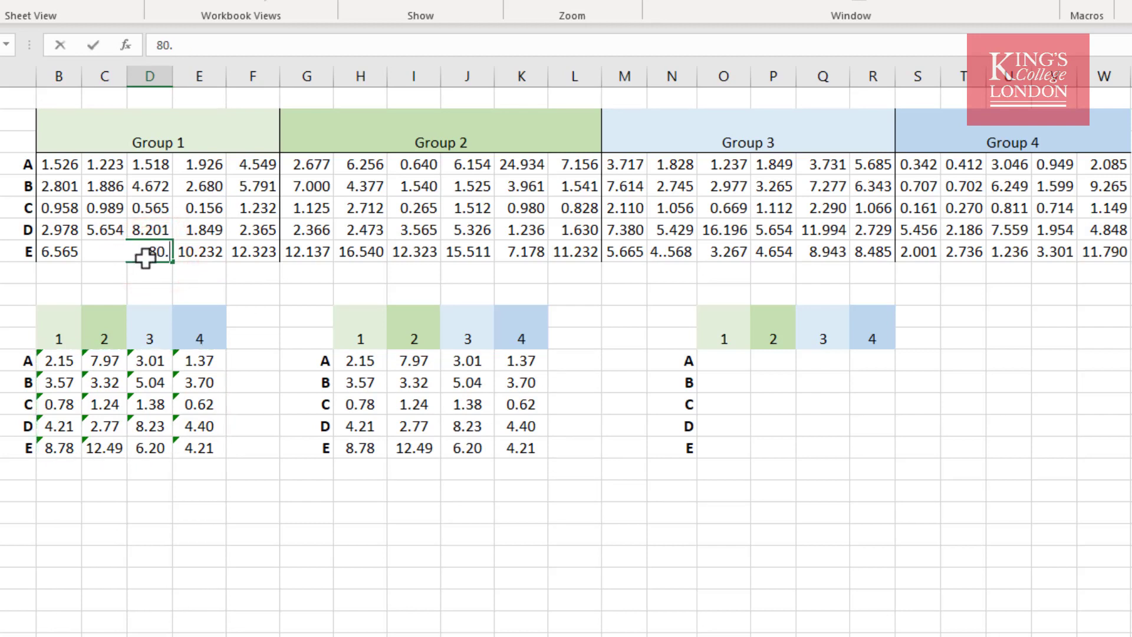
{"action": "type", "text": "0"}
{"action": "key", "text": "Return"}
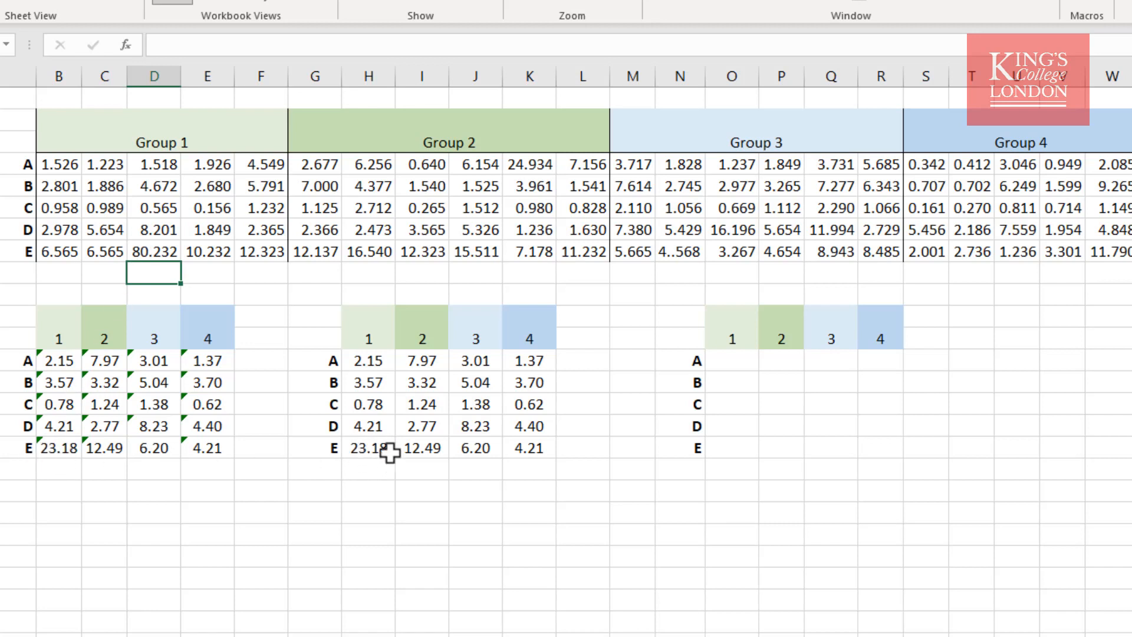
{"action": "left_click", "coordinate": [144, 254]}
{"action": "type", "text": "8."}
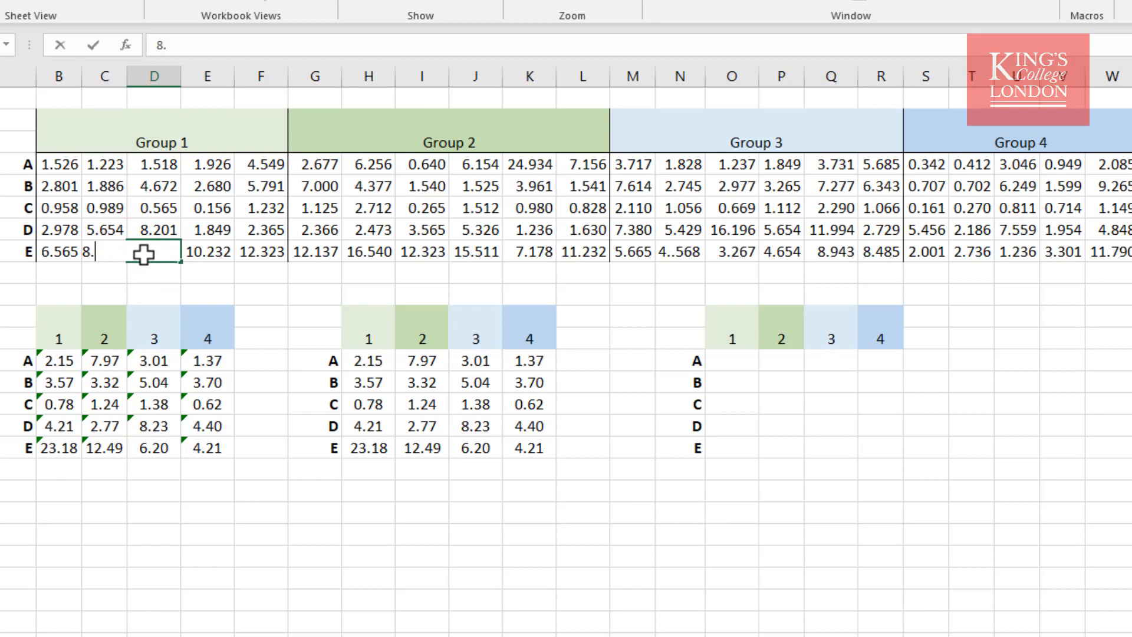
{"action": "type", "text": "232"}
{"action": "key", "text": "Return"}
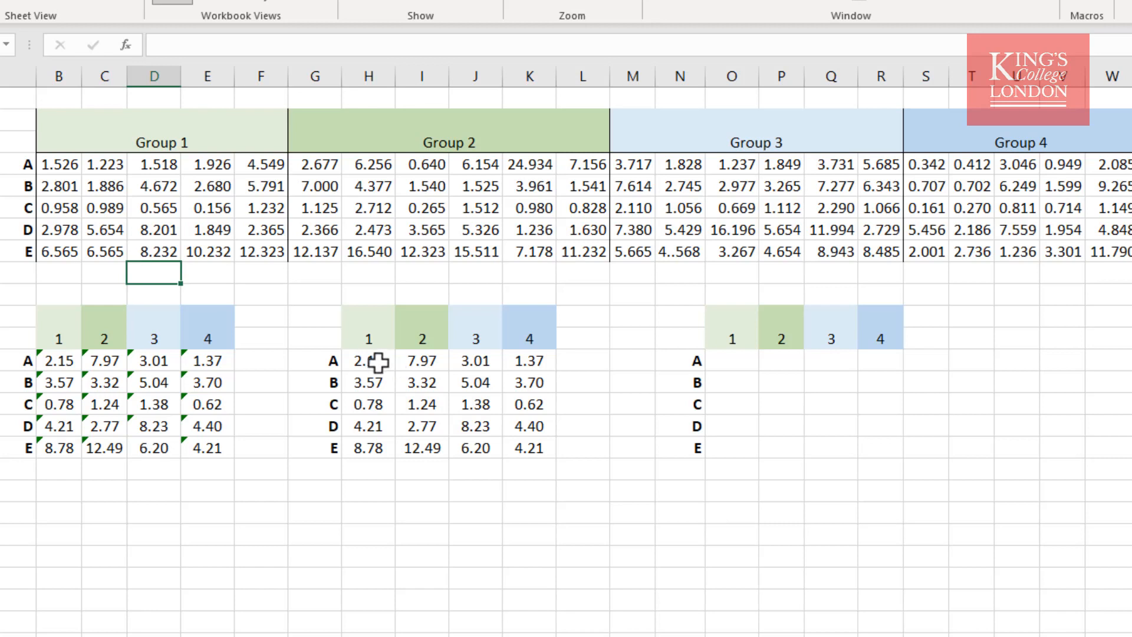
Copy B13:E17 and paste it as a link at O13, then check the linked formula
{"action": "left_click", "coordinate": [62, 362]}
{"action": "left_click_drag", "start_coordinate": [89, 382], "coordinate": [212, 452]}
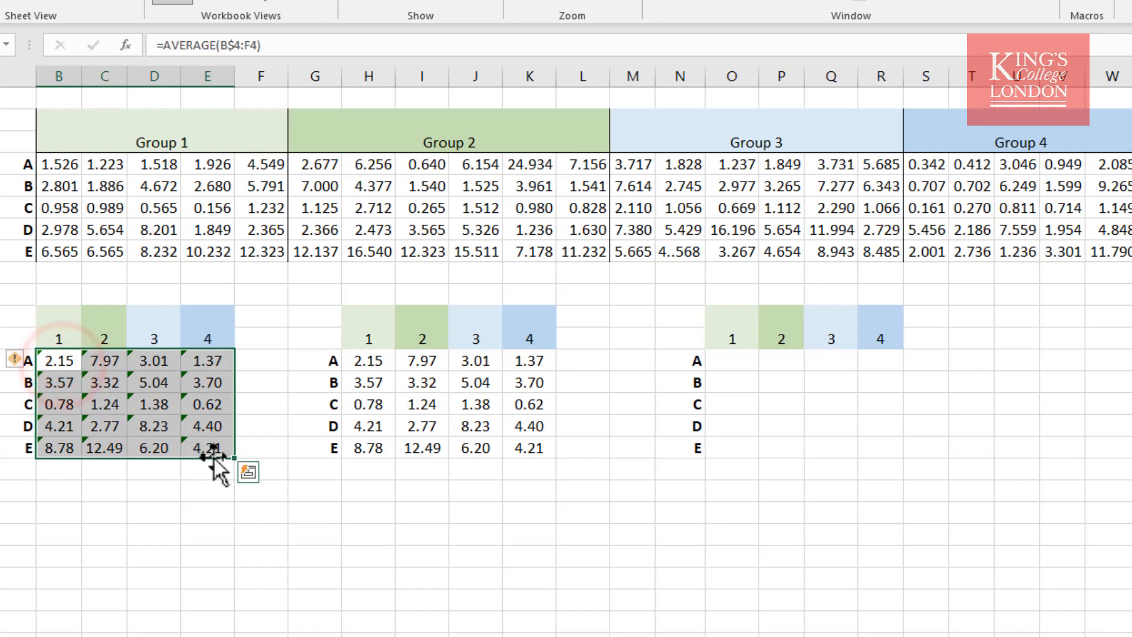
{"action": "right_click", "coordinate": [211, 447]}
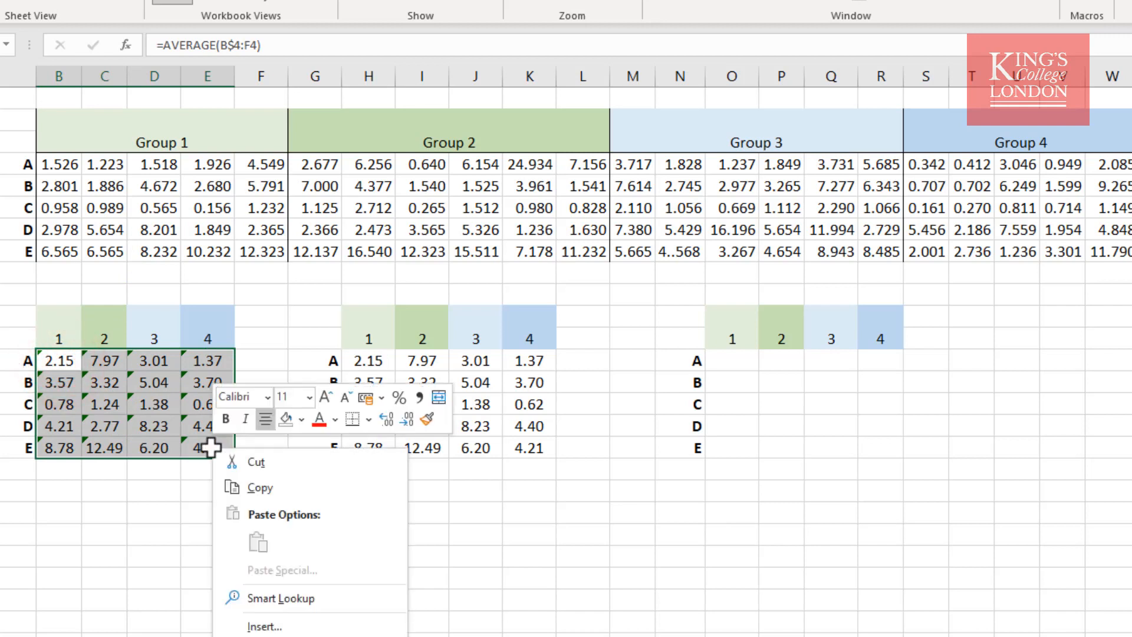
{"action": "left_click", "coordinate": [254, 488]}
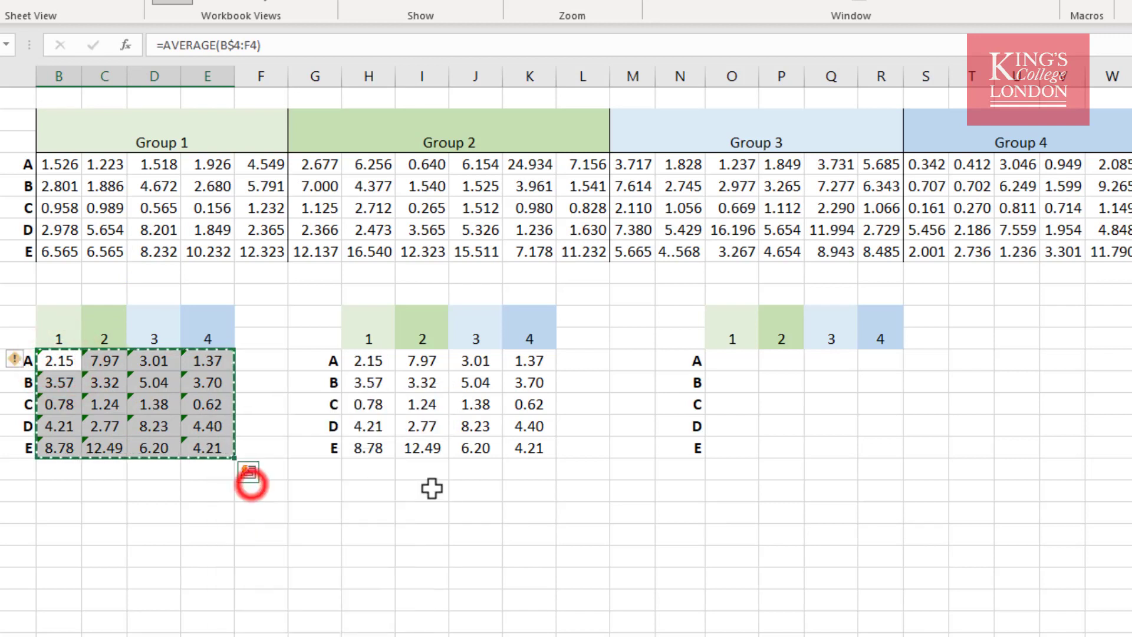
{"action": "left_click", "coordinate": [731, 365]}
{"action": "right_click", "coordinate": [731, 366]}
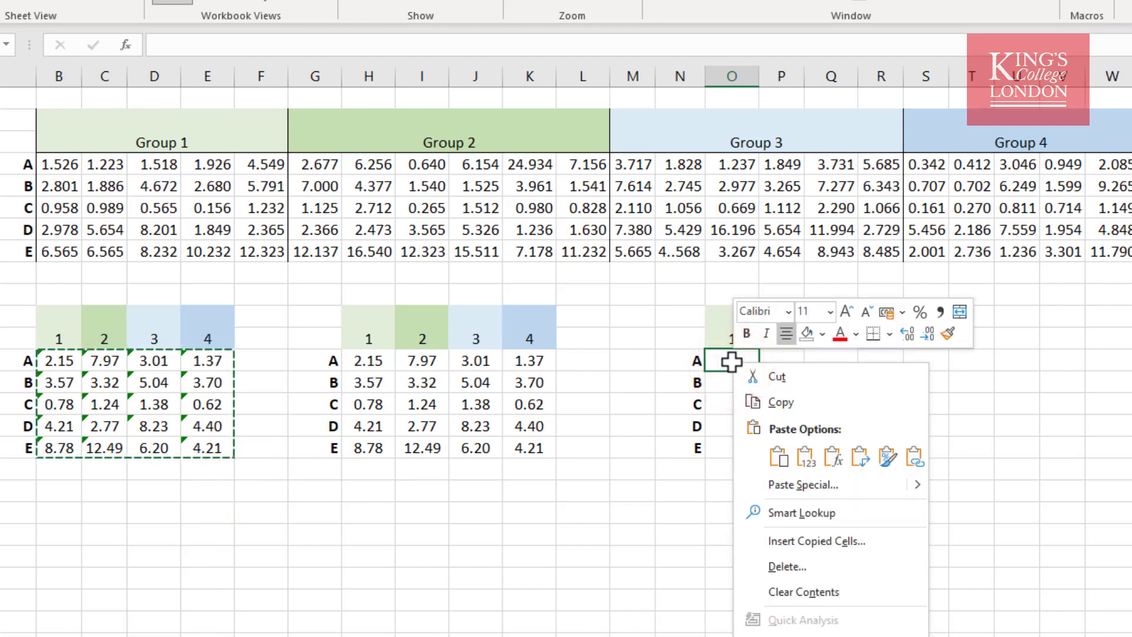
{"action": "left_click", "coordinate": [913, 458]}
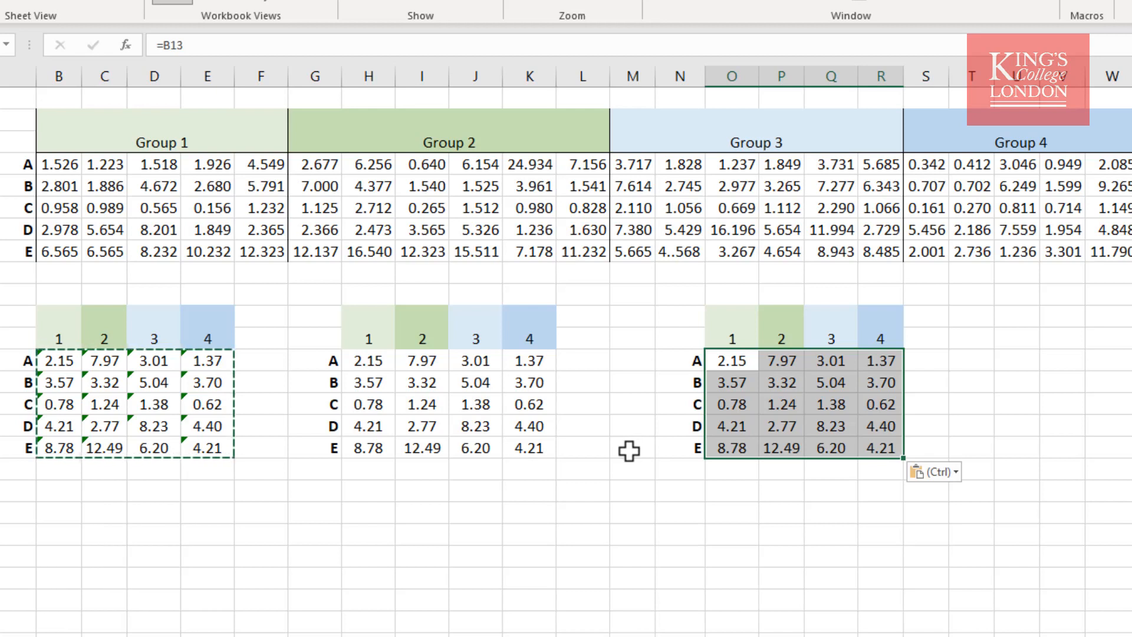
{"action": "left_click", "coordinate": [628, 452]}
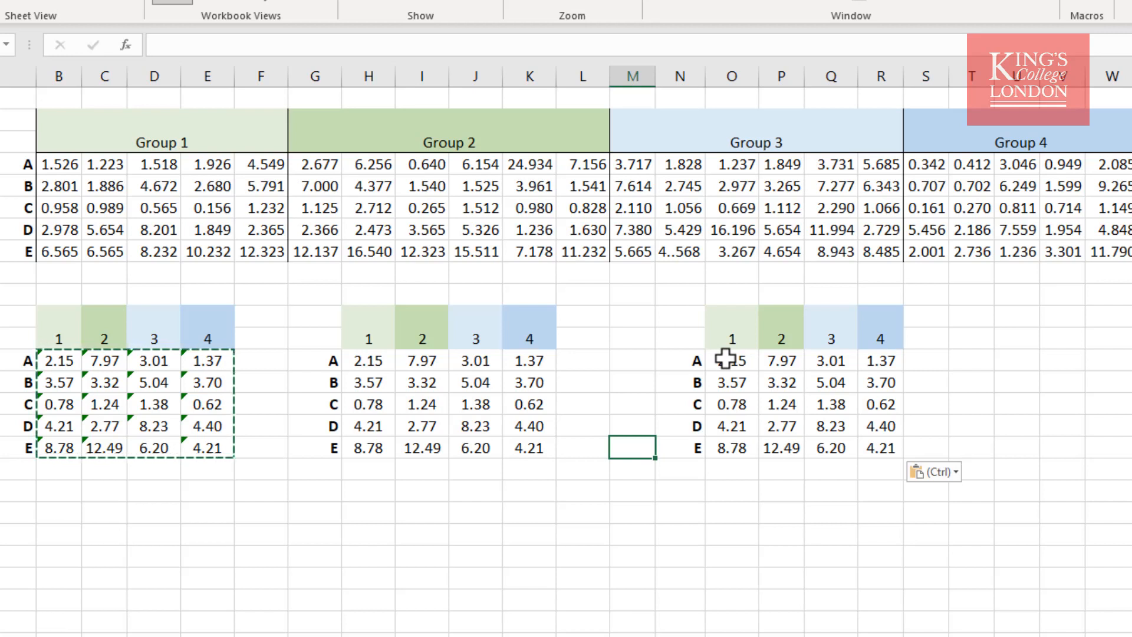
{"action": "left_click", "coordinate": [725, 358]}
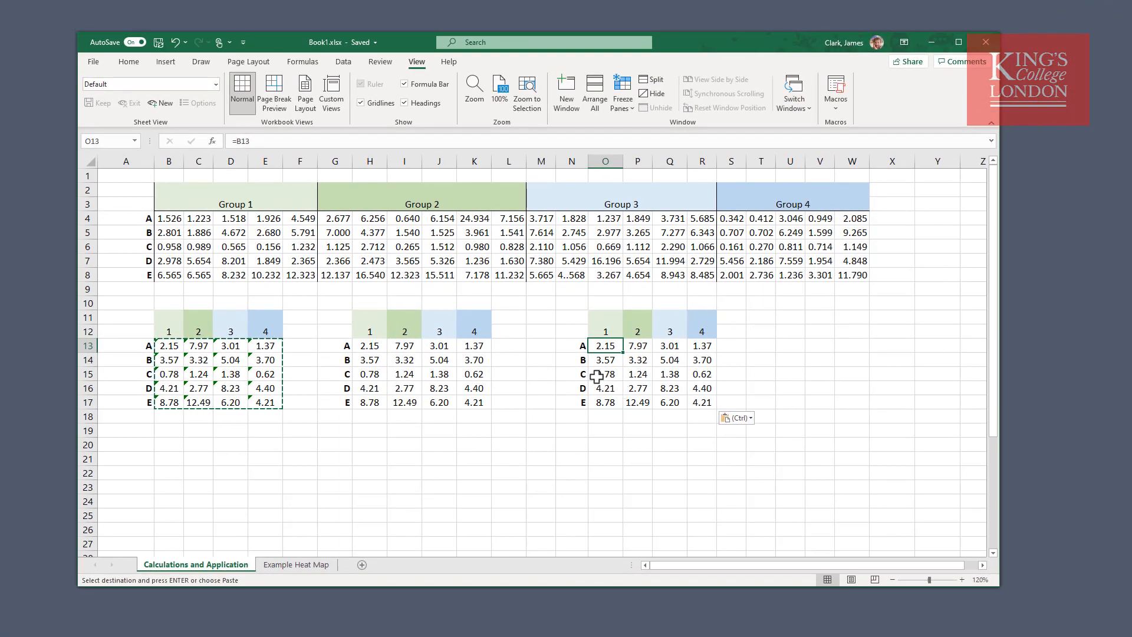
Browse the Home ribbon's Conditional Formatting colour scale presets without applying any
{"action": "left_click", "coordinate": [133, 63]}
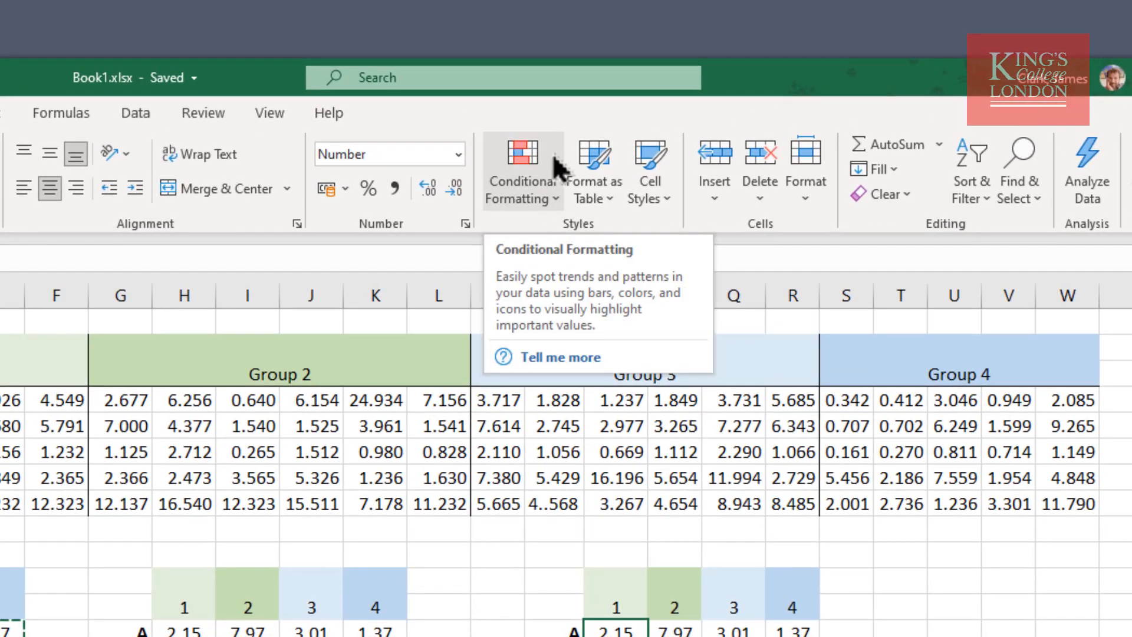
{"action": "left_click", "coordinate": [513, 195]}
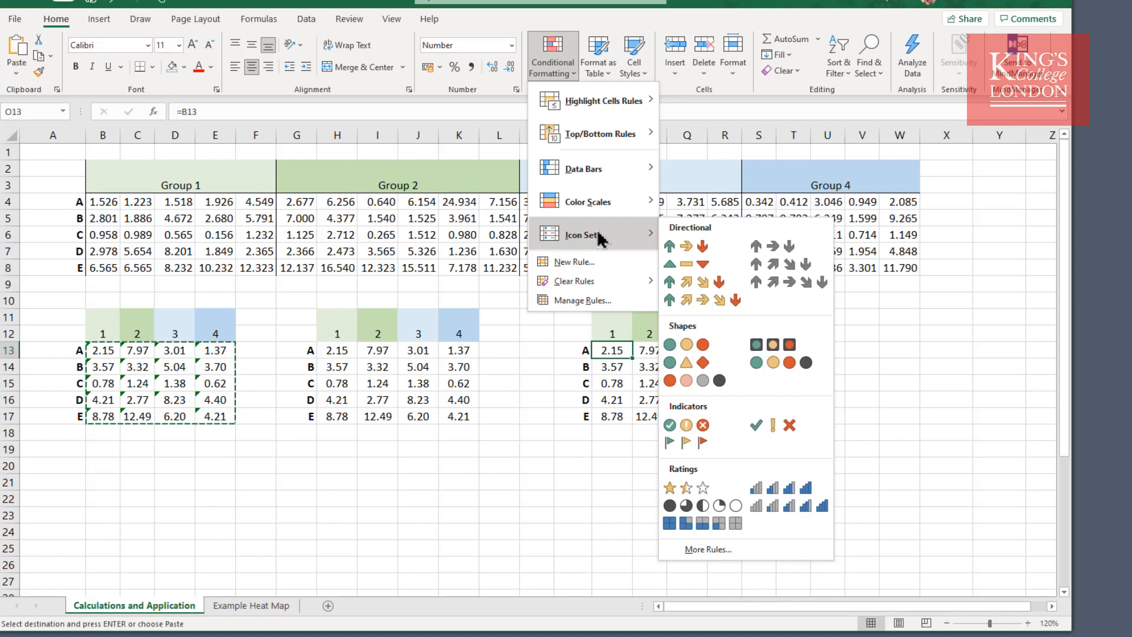
{"action": "mouse_move", "coordinate": [587, 202]}
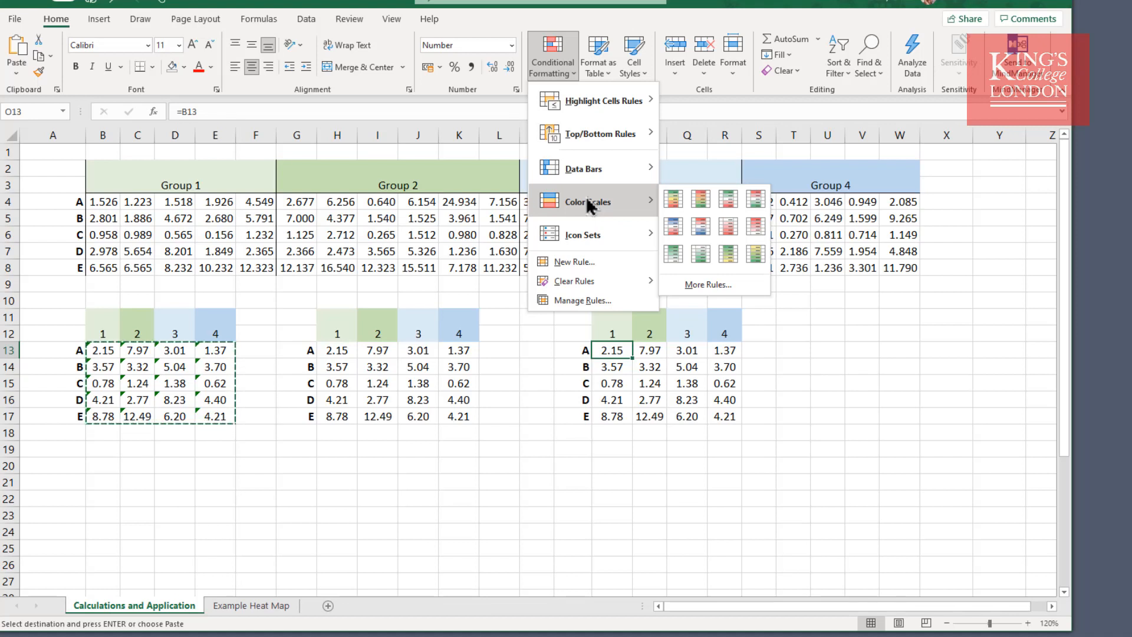
Apply the Red-Yellow-Green colour scale to the second table H13:K17
{"action": "left_click", "coordinate": [511, 363]}
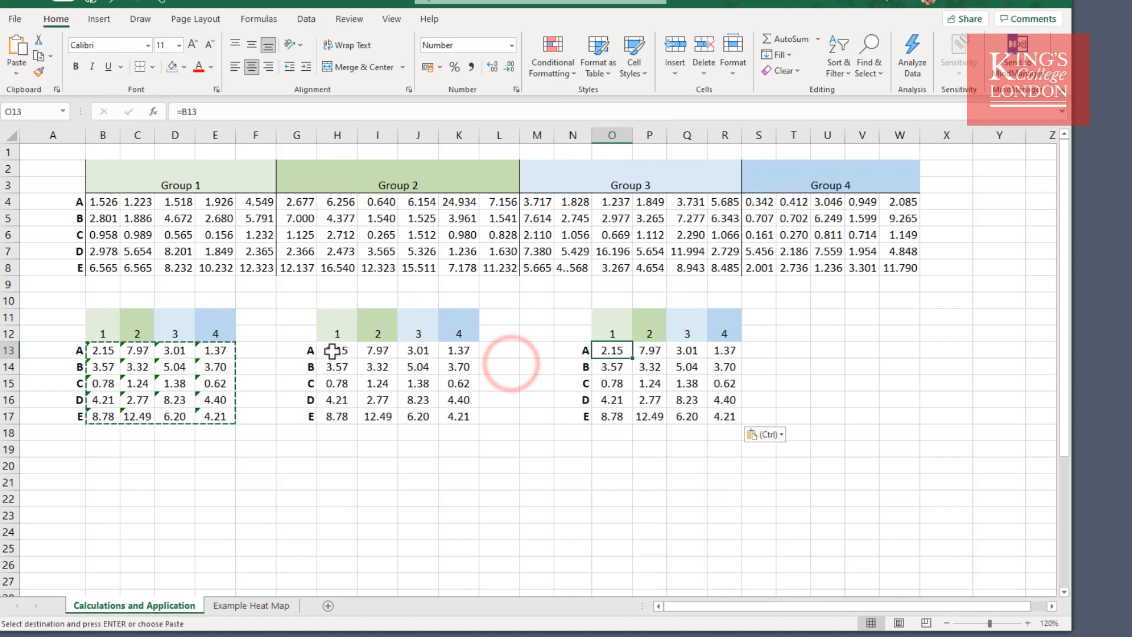
{"action": "left_click_drag", "start_coordinate": [337, 351], "coordinate": [459, 417]}
{"action": "left_click", "coordinate": [506, 421]}
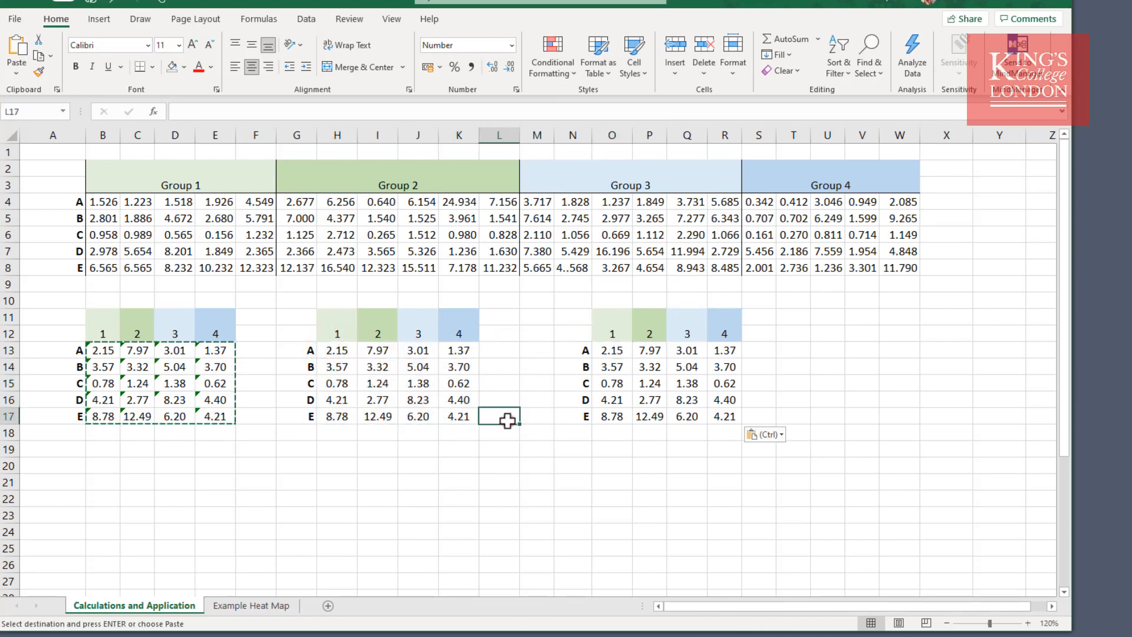
{"action": "left_click_drag", "start_coordinate": [338, 351], "coordinate": [456, 417]}
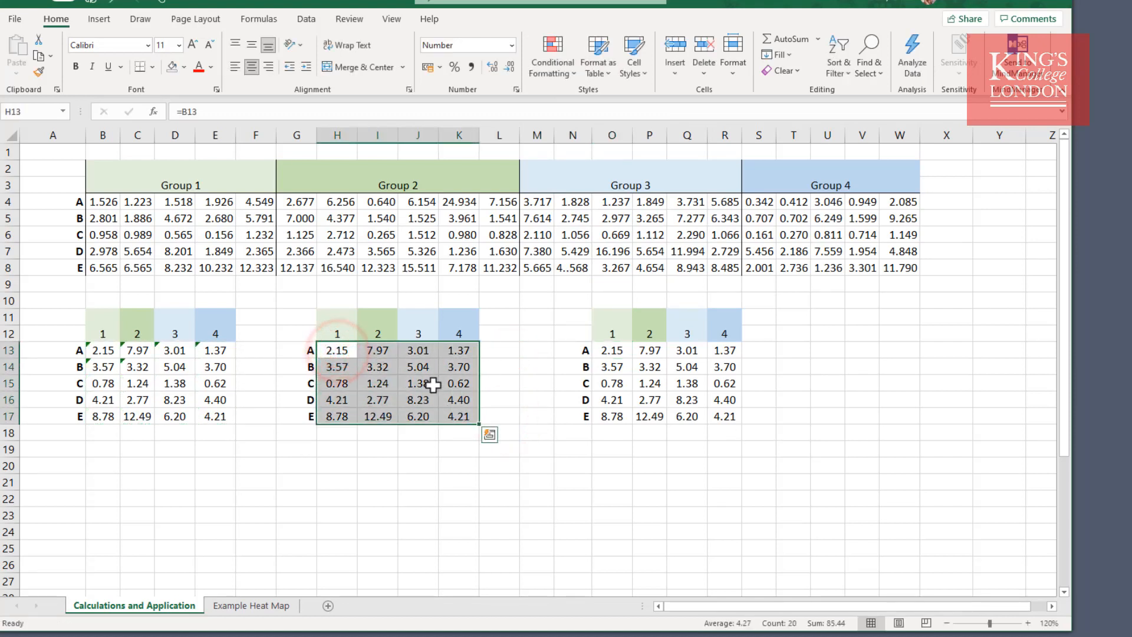
{"action": "left_click", "coordinate": [552, 54]}
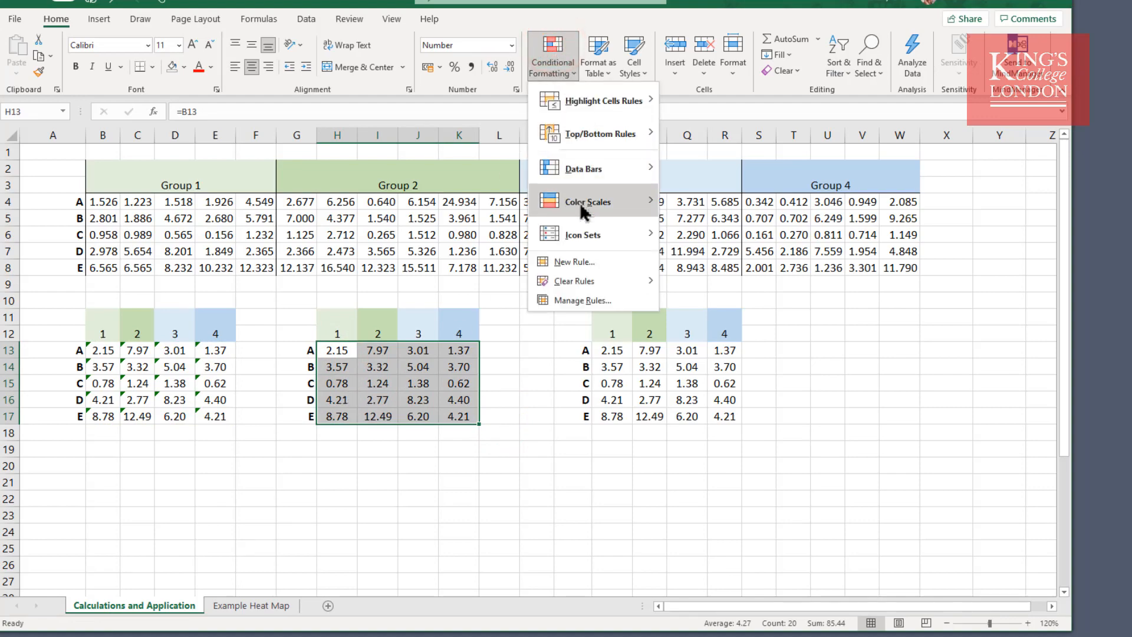
{"action": "mouse_move", "coordinate": [597, 269]}
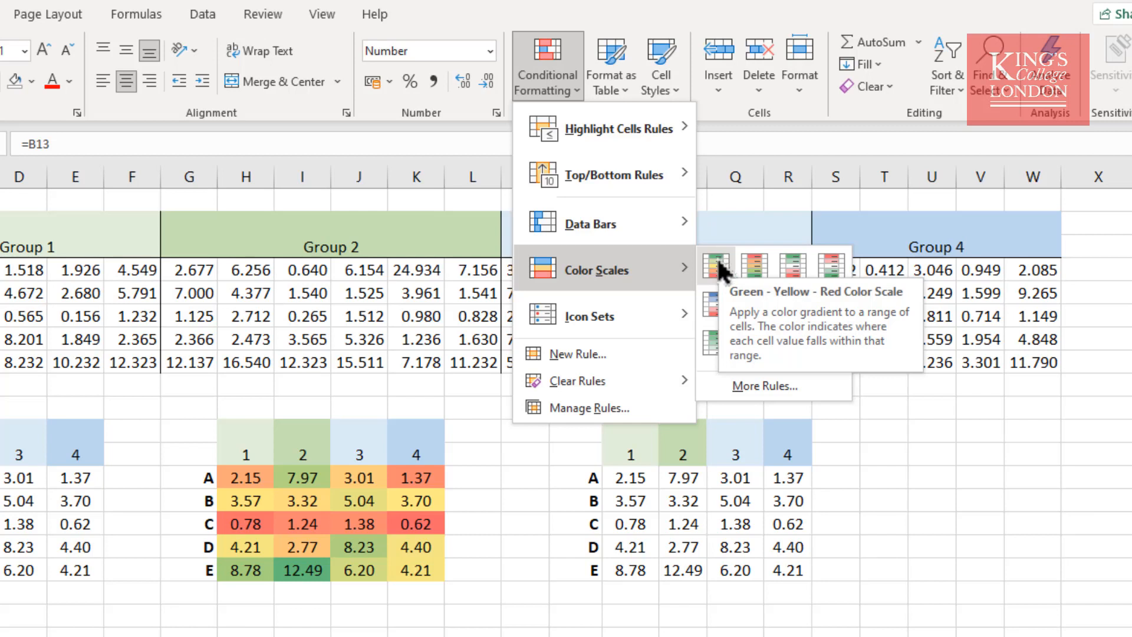
{"action": "left_click", "coordinate": [754, 266]}
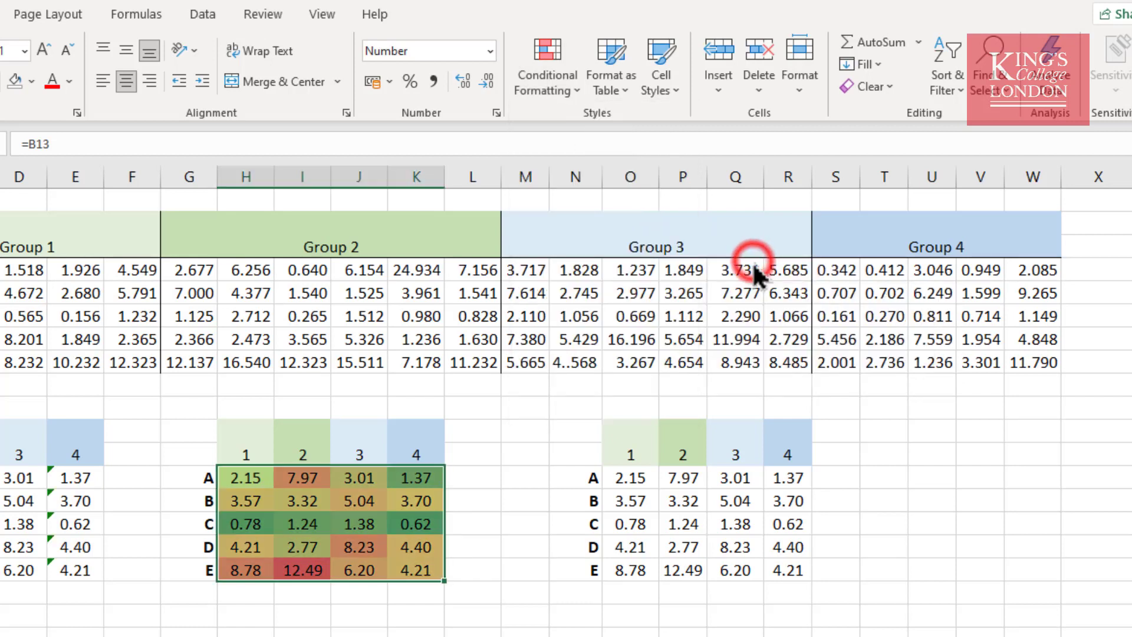
{"action": "left_click", "coordinate": [471, 499]}
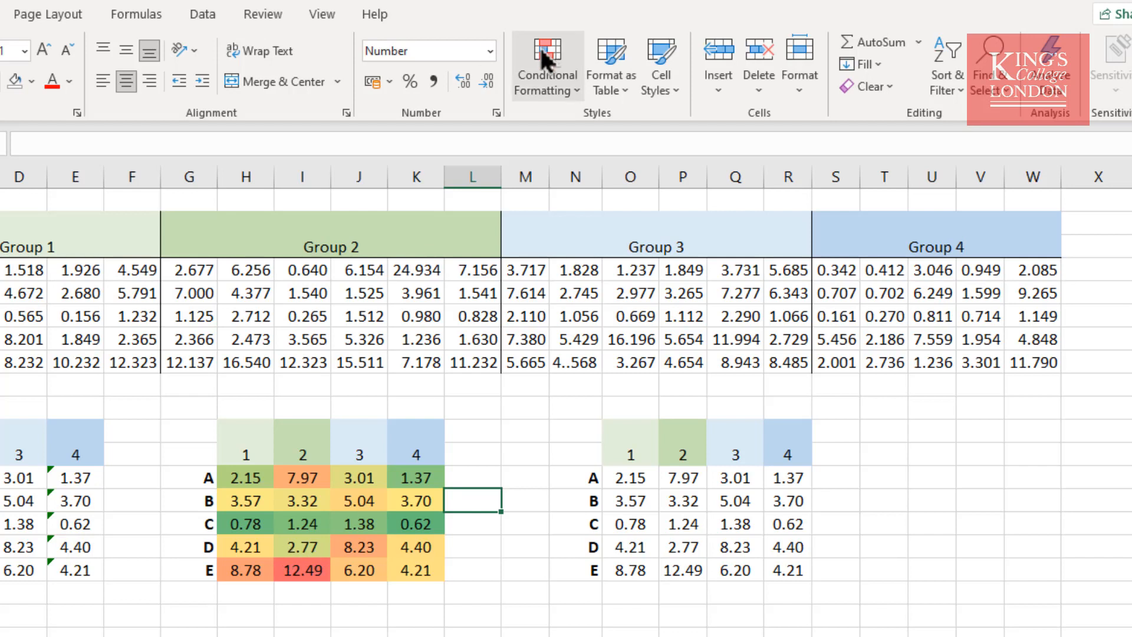
{"action": "left_click_drag", "start_coordinate": [249, 475], "coordinate": [429, 569]}
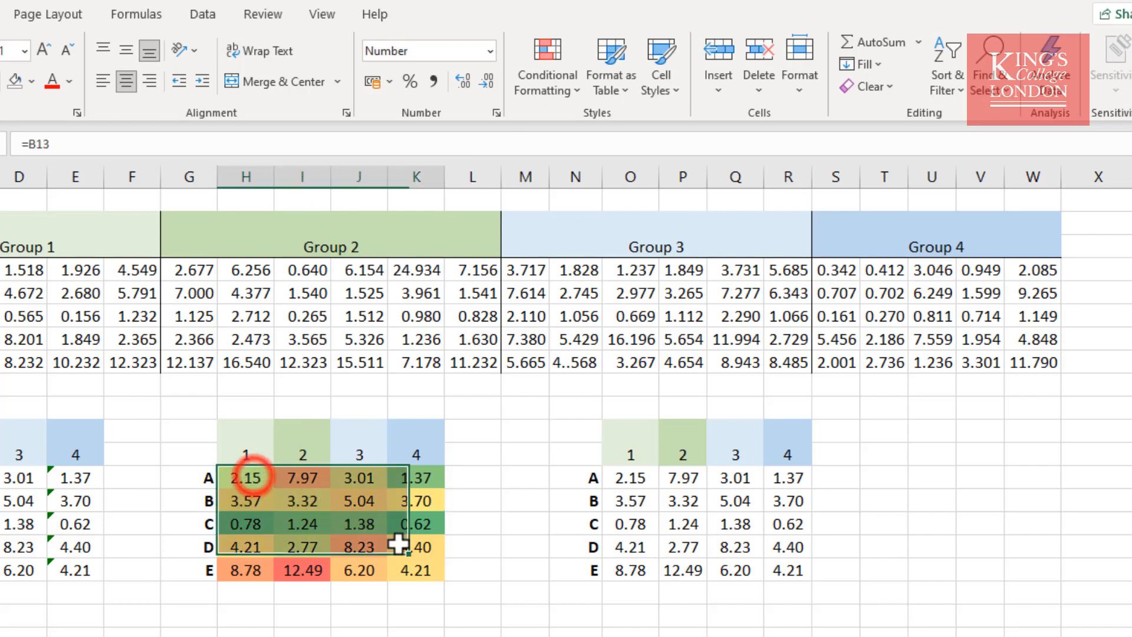
{"action": "left_click", "coordinate": [549, 78]}
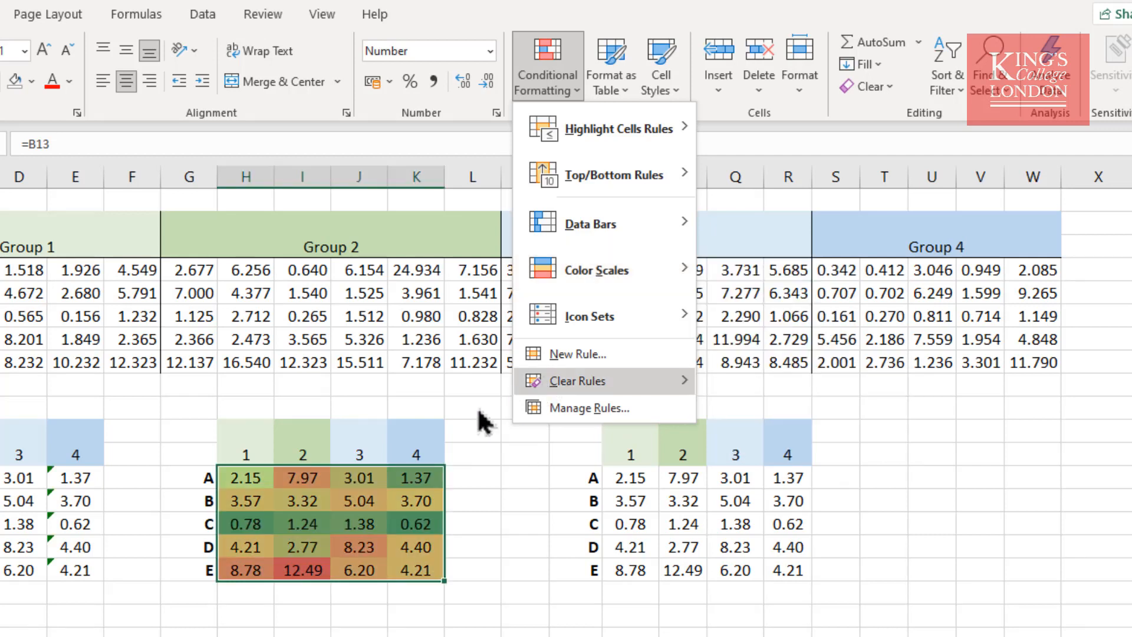
{"action": "left_click", "coordinate": [496, 511]}
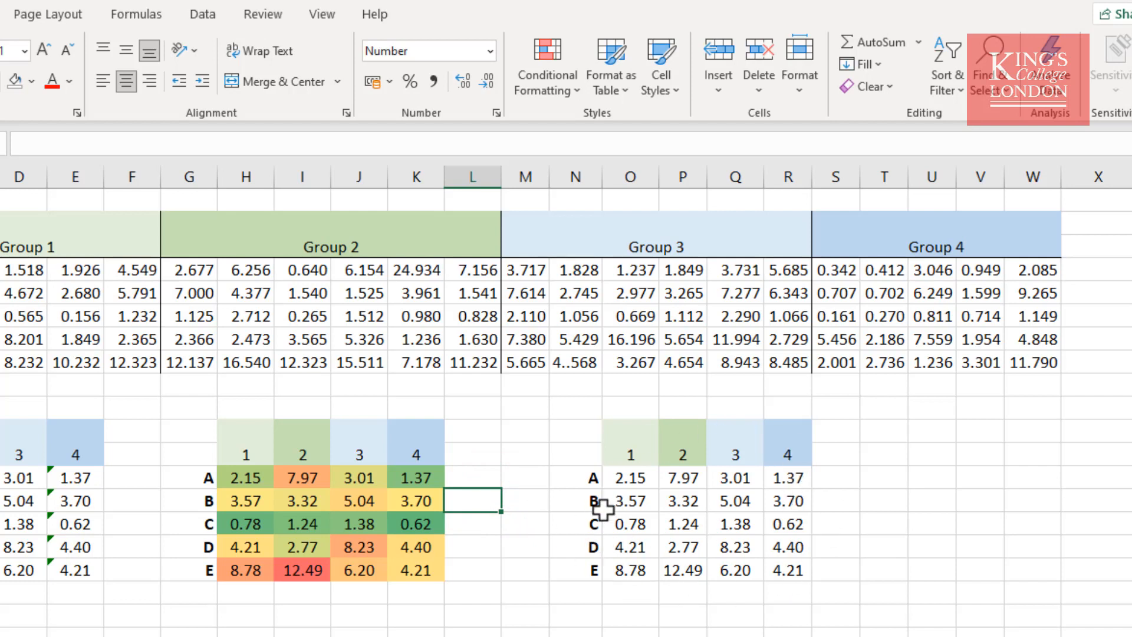
Enter the key ranges 0.00-1.00, 1.01-2.50, 2.51-5.00, 5.01-10.00, 10.01-15.00 below the third table
{"action": "left_click_drag", "start_coordinate": [622, 477], "coordinate": [791, 571]}
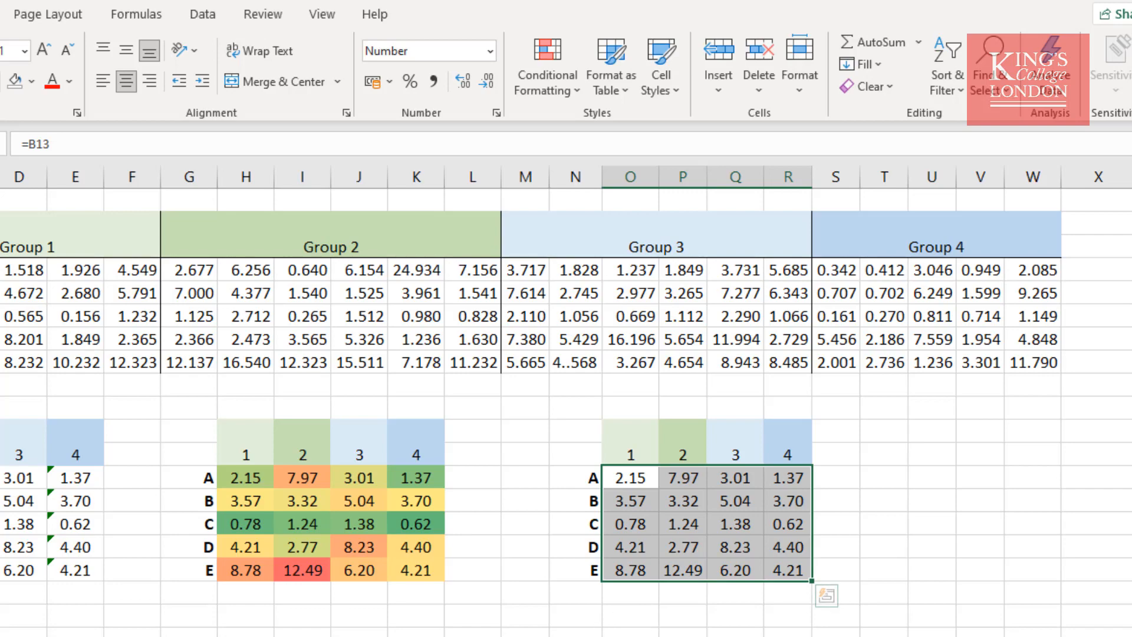
{"action": "left_click", "coordinate": [631, 618]}
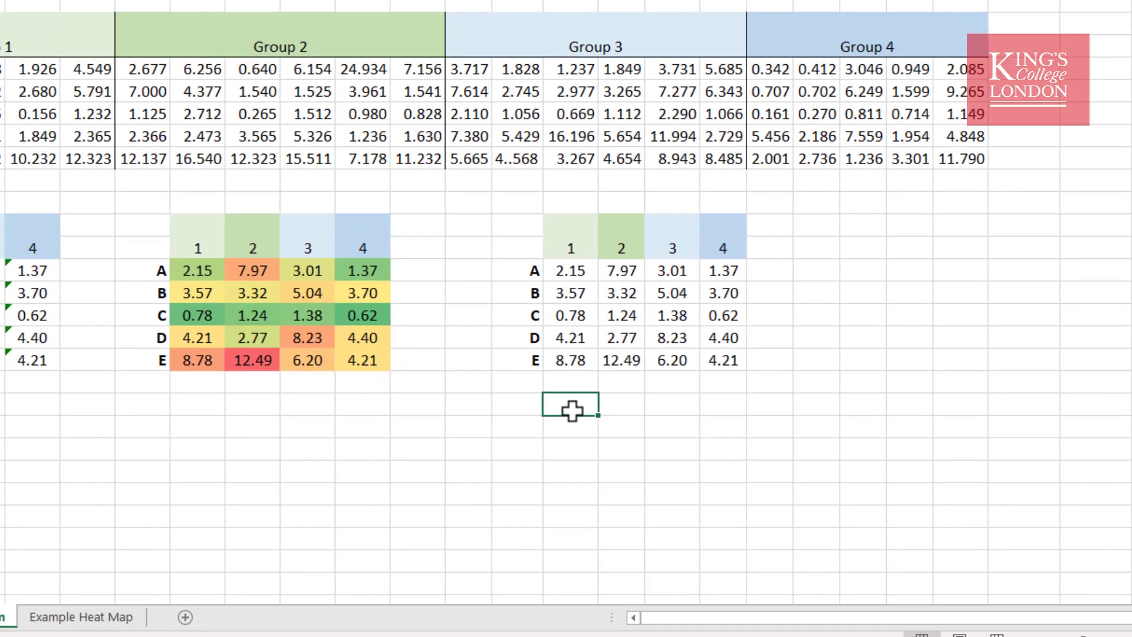
{"action": "type", "text": "'0."}
{"action": "type", "text": "0"}
{"action": "type", "text": "0-1.00"}
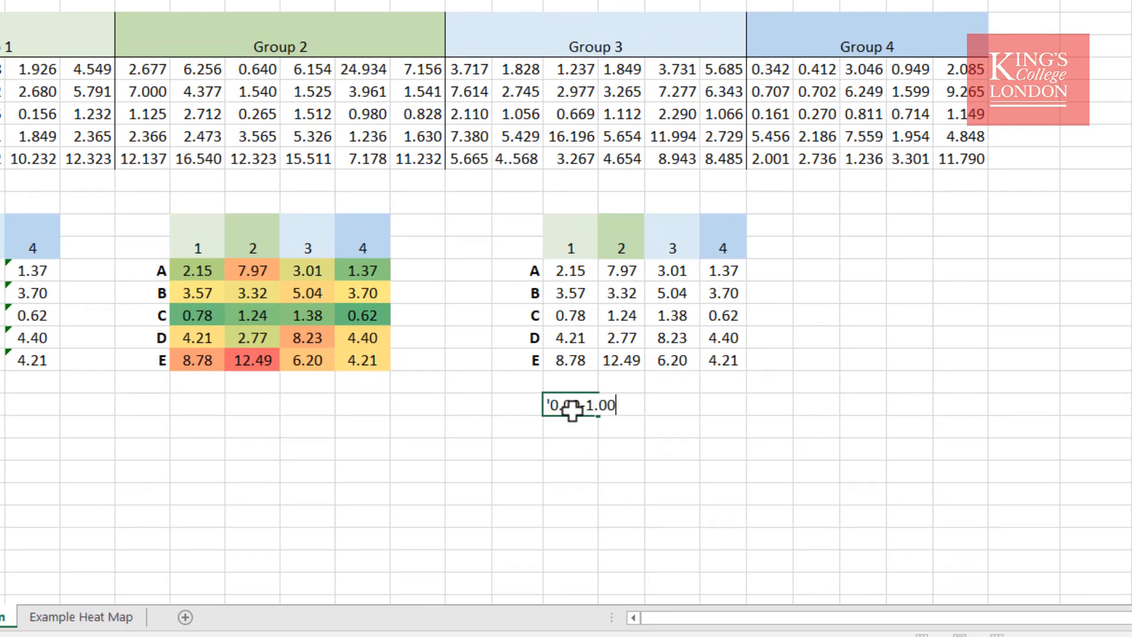
{"action": "key", "text": "Return"}
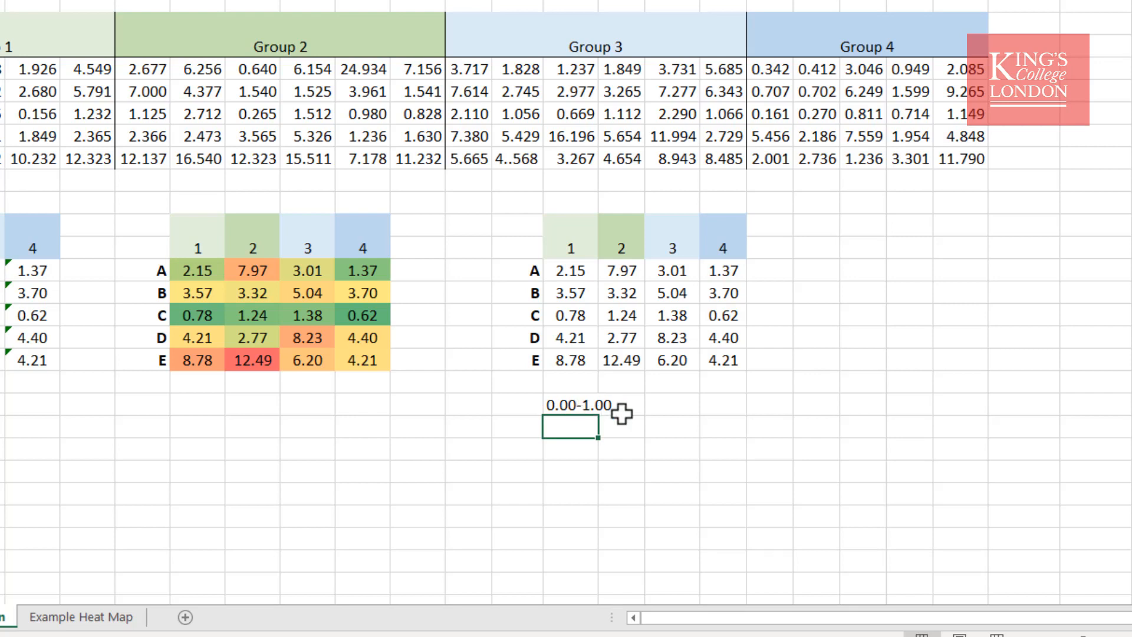
{"action": "type", "text": "'1.01"}
{"action": "type", "text": "-2.50"}
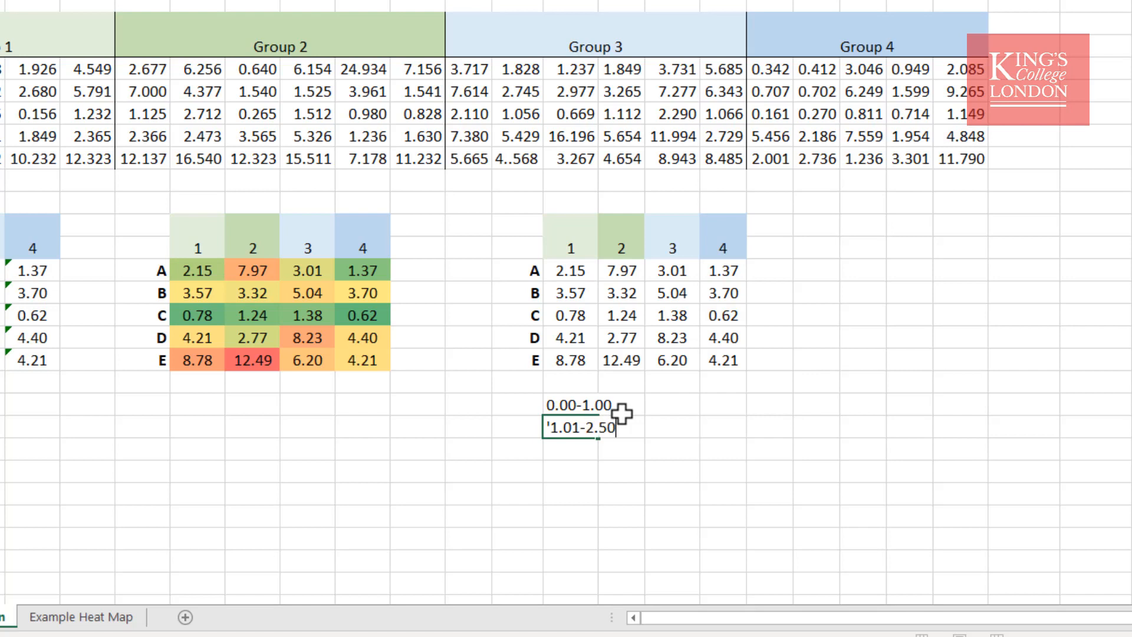
{"action": "key", "text": "ctrl+Return"}
{"action": "key", "text": "Down"}
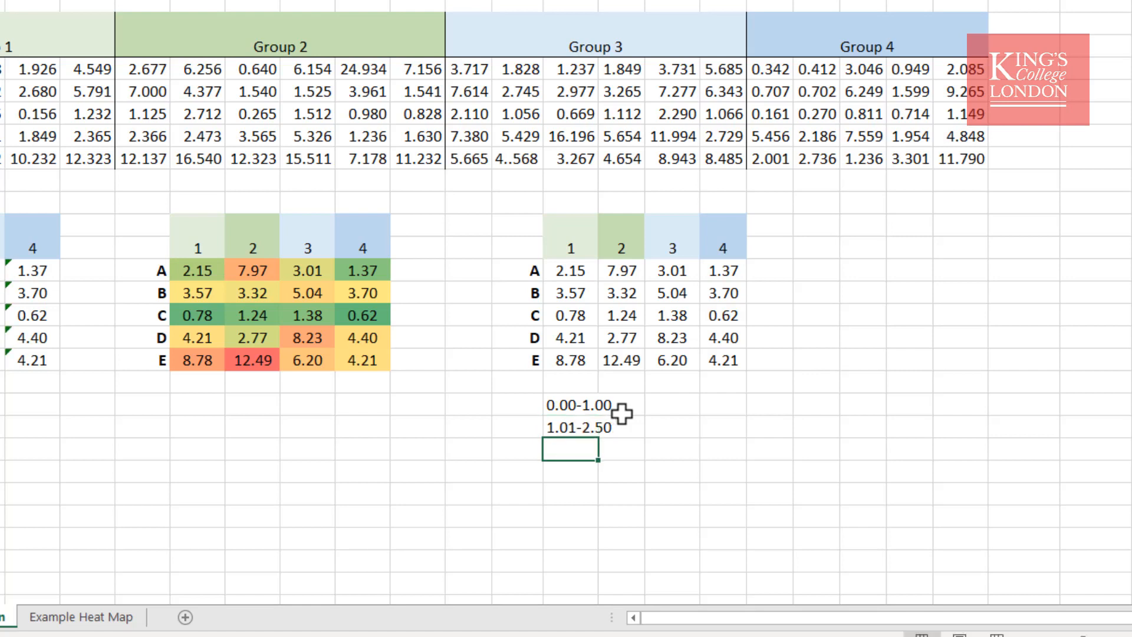
{"action": "type", "text": "'2.51-"}
{"action": "type", "text": "5.00"}
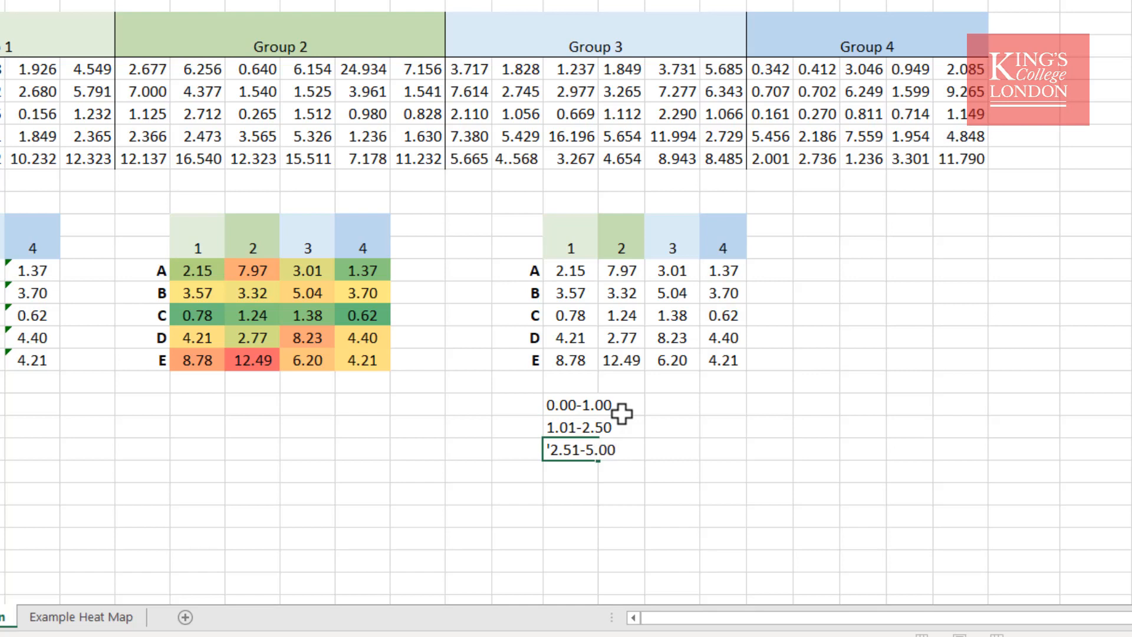
{"action": "key", "text": "Return"}
{"action": "type", "text": "5"}
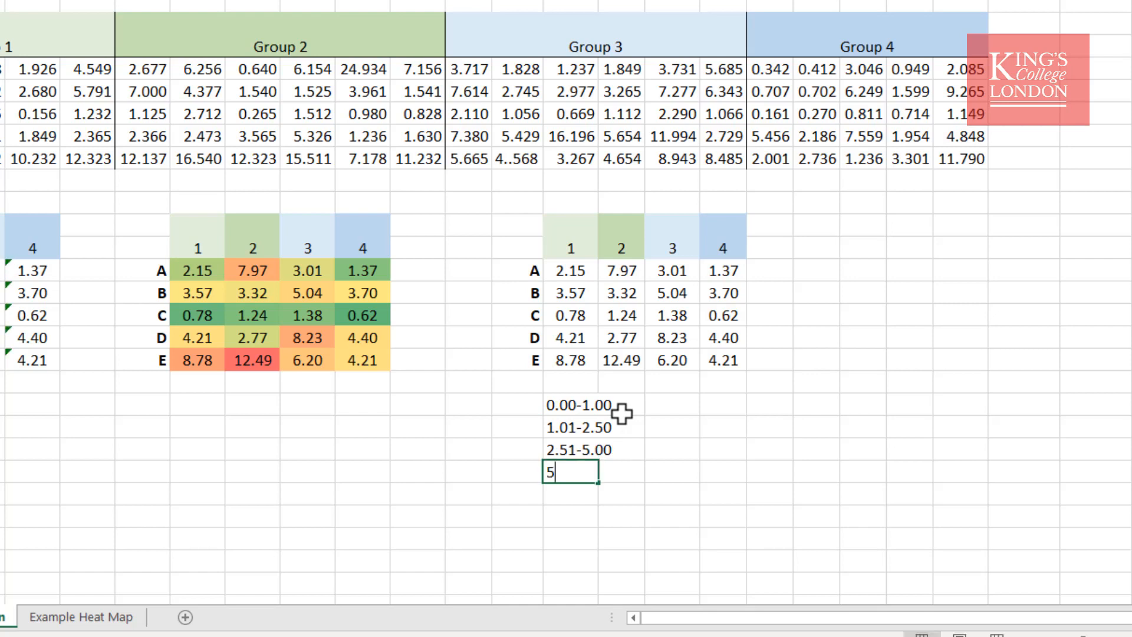
{"action": "key", "text": "BackSpace"}
{"action": "type", "text": "'5"}
{"action": "type", "text": ".01-"}
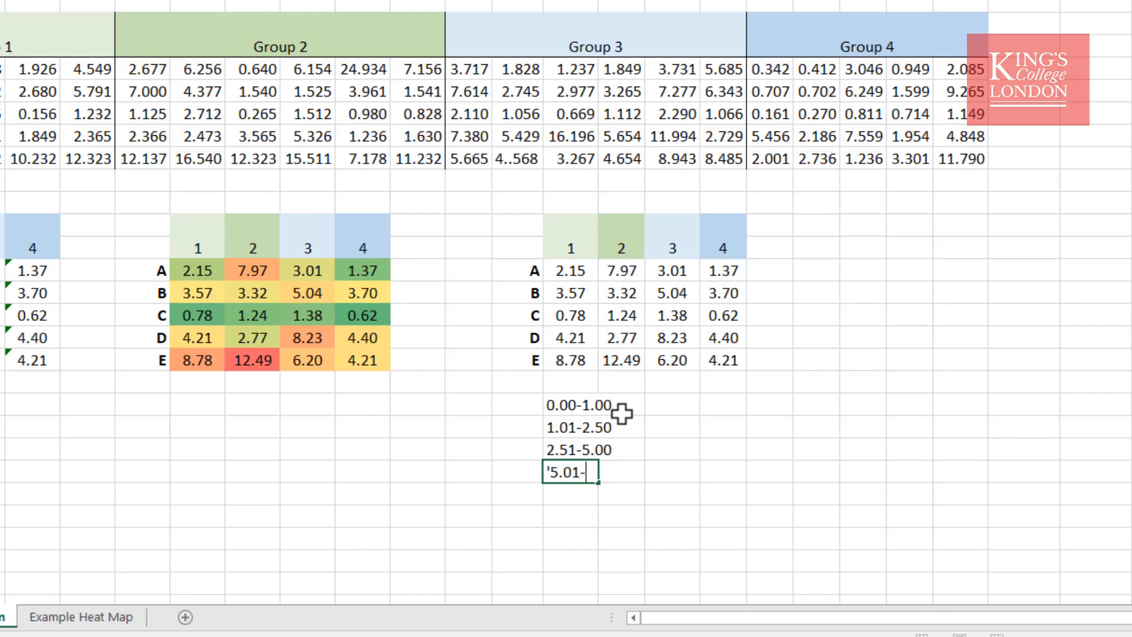
{"action": "type", "text": "10.00"}
{"action": "key", "text": "Return"}
{"action": "type", "text": "'10"}
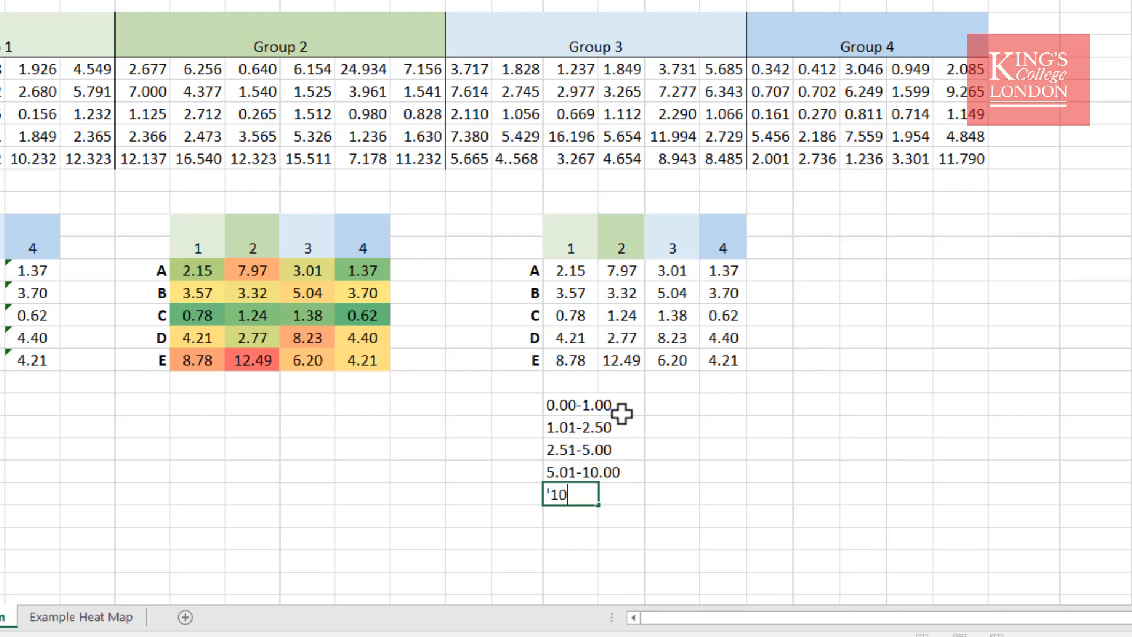
{"action": "type", "text": ".01-"}
{"action": "type", "text": "15."}
{"action": "type", "text": "00"}
{"action": "key", "text": "Return"}
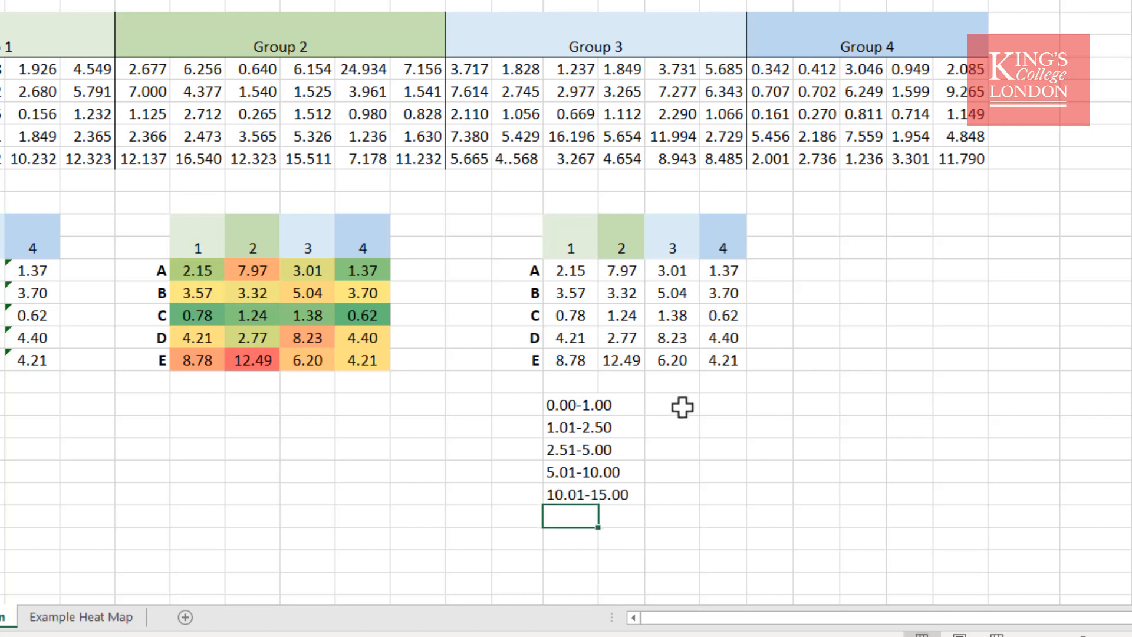
Enter Green, Yellow, Orange, Dark Orange, Red beside the ranges, correcting the Dark Orange typo
{"action": "left_click", "coordinate": [686, 406]}
{"action": "type", "text": "Gr"}
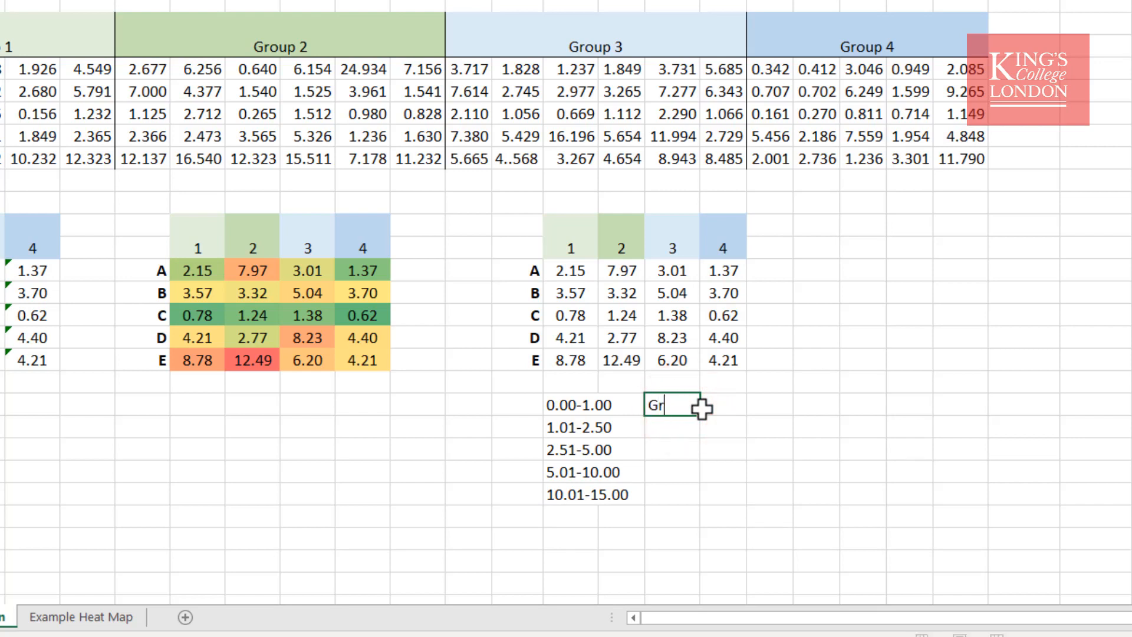
{"action": "type", "text": "een"}
{"action": "key", "text": "Return"}
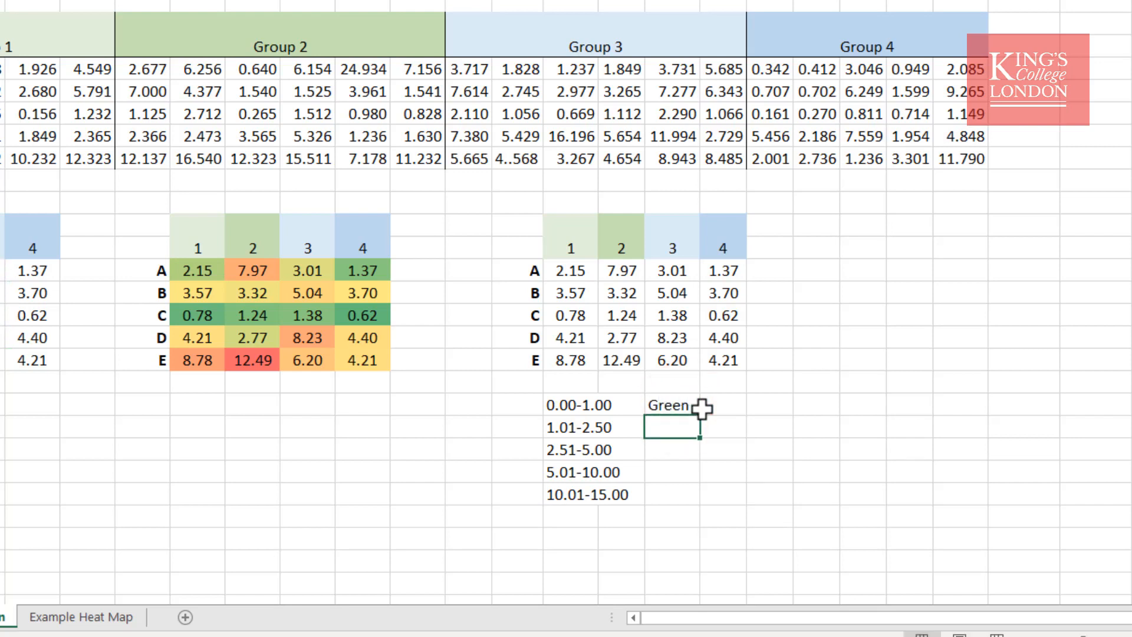
{"action": "type", "text": "Yello"}
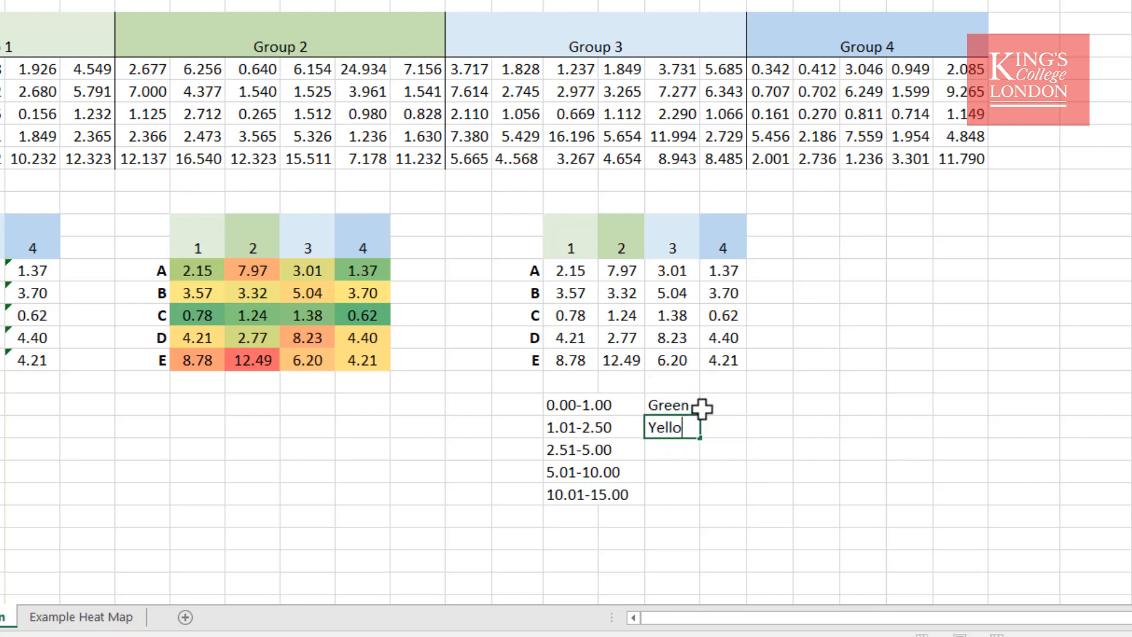
{"action": "type", "text": "w"}
{"action": "key", "text": "Return"}
{"action": "type", "text": "Orange"}
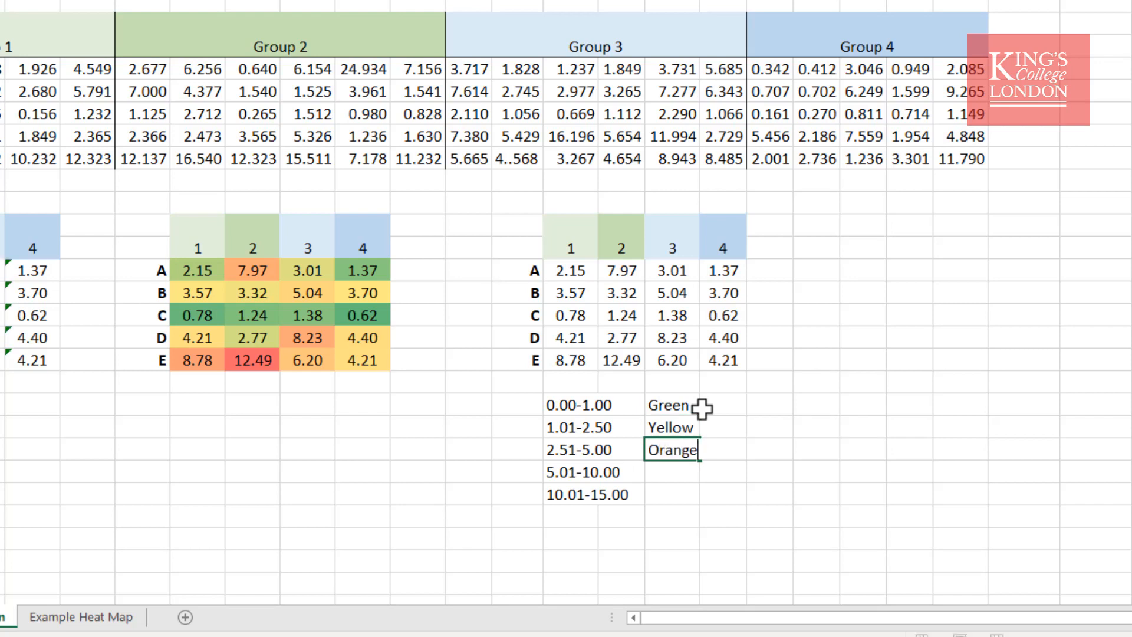
{"action": "key", "text": "Return"}
{"action": "type", "text": "Dar"}
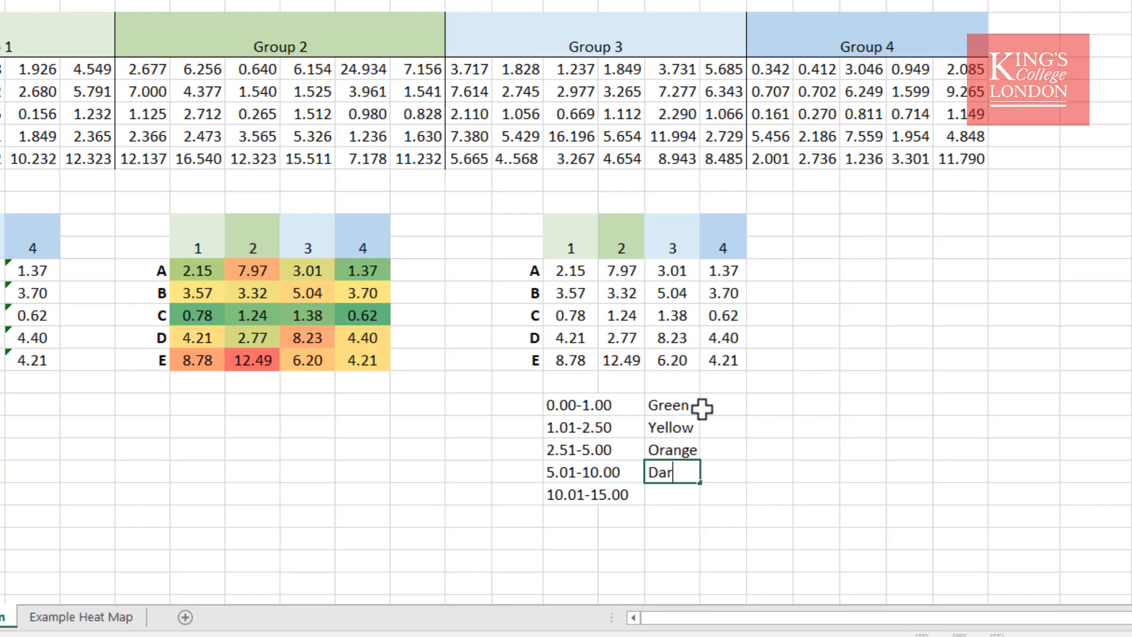
{"action": "type", "text": "k Orage"}
{"action": "key", "text": "Return"}
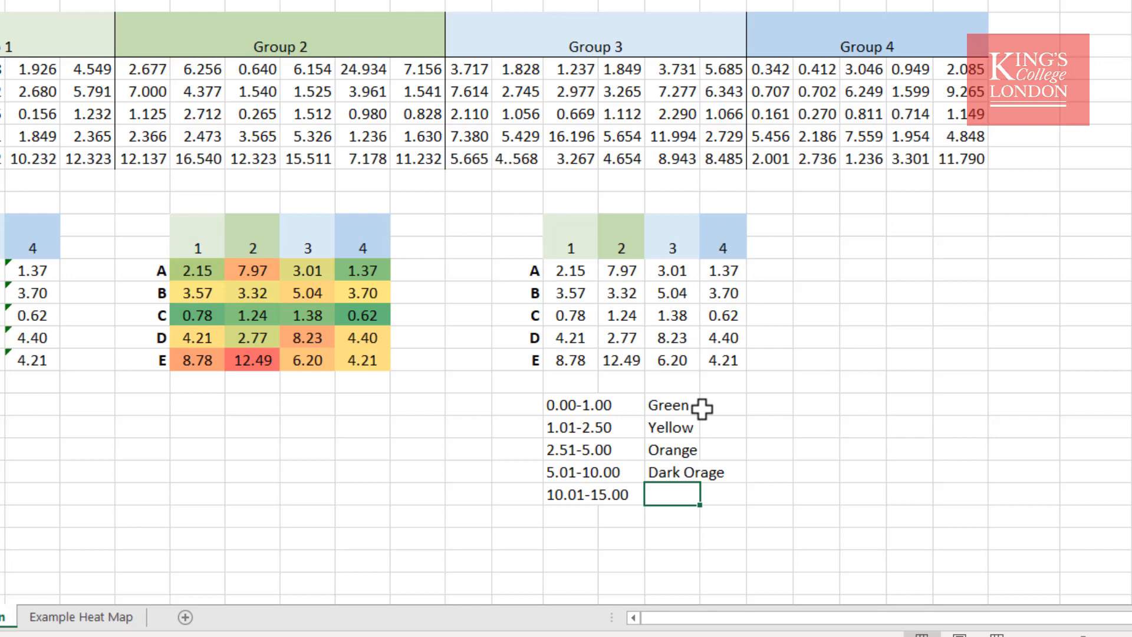
{"action": "key", "text": "Up"}
{"action": "type", "text": "Dark Ora"}
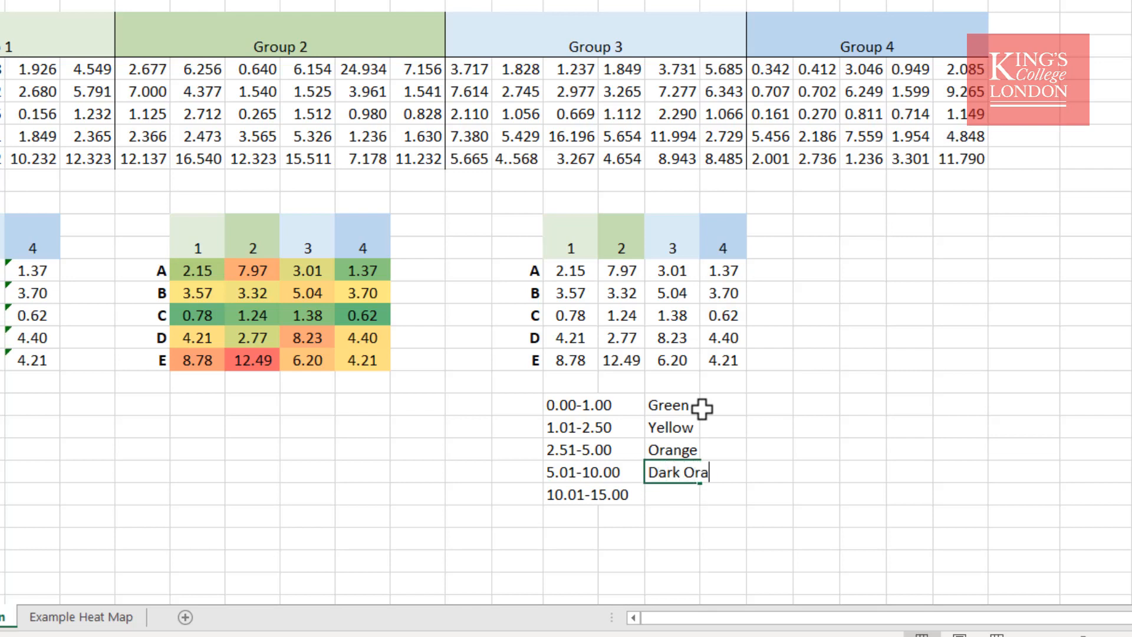
{"action": "type", "text": "nge"}
{"action": "key", "text": "Return"}
{"action": "type", "text": "R"}
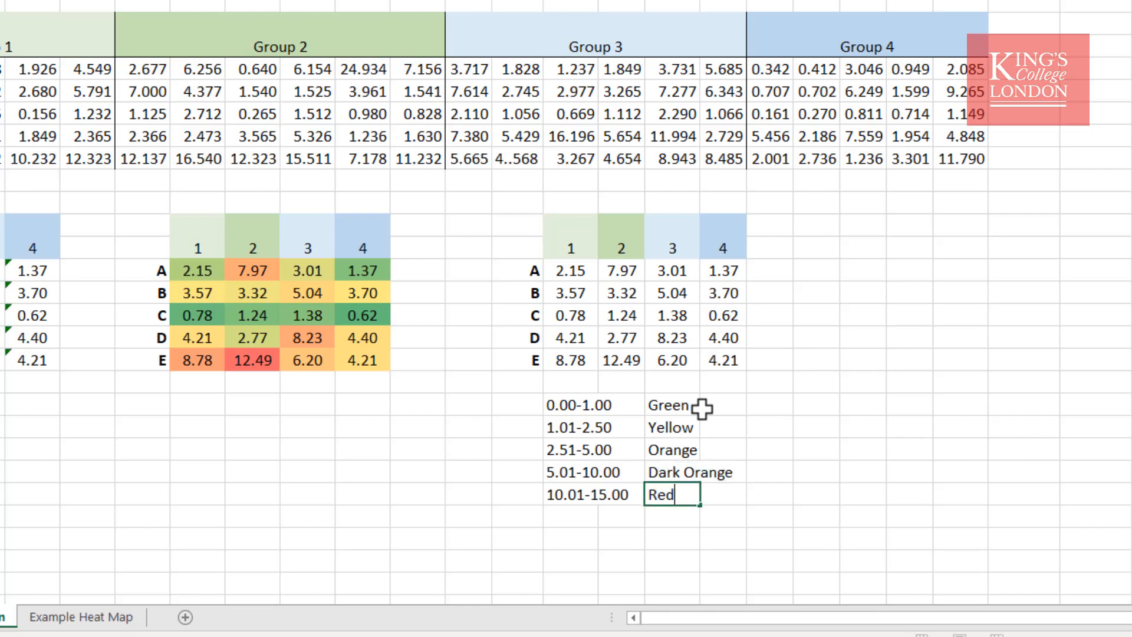
{"action": "type", "text": "ed"}
{"action": "key", "text": "Return"}
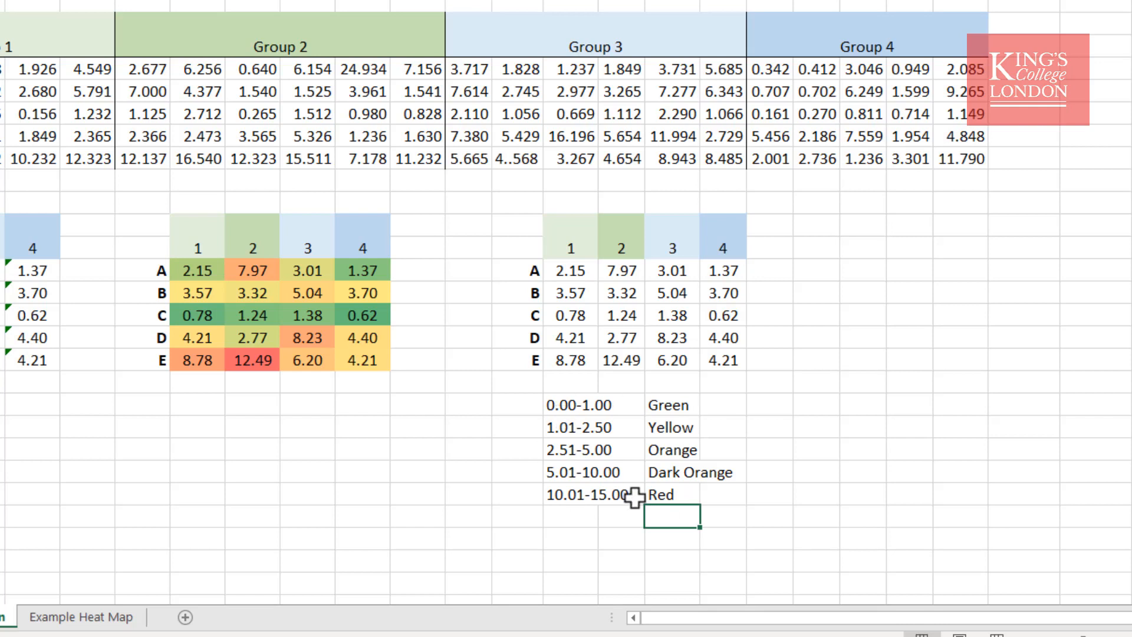
Select the third table's values and bring up the Conditional Formatting Rules Manager
{"action": "left_click_drag", "start_coordinate": [571, 271], "coordinate": [721, 359]}
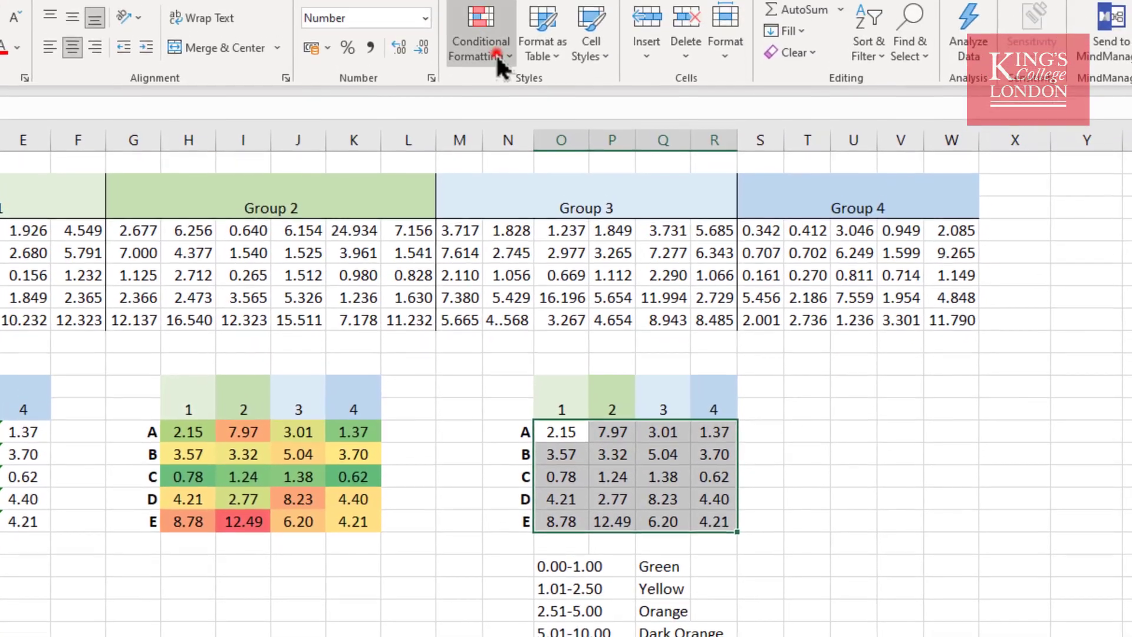
{"action": "left_click", "coordinate": [497, 70]}
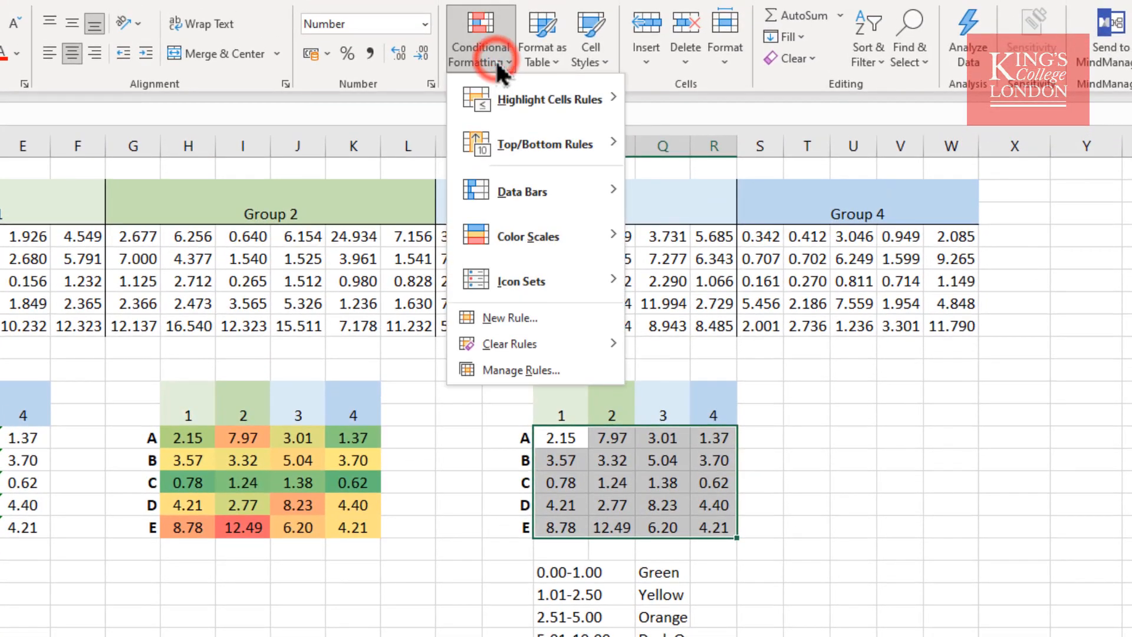
{"action": "left_click", "coordinate": [536, 371]}
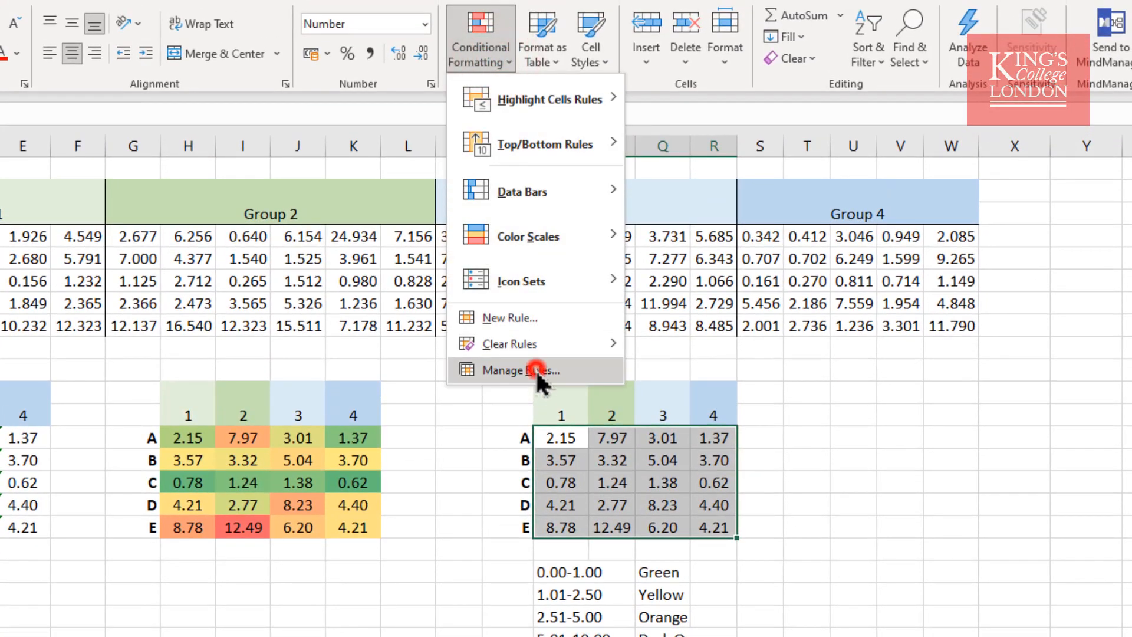
{"action": "left_click_drag", "start_coordinate": [469, 235], "coordinate": [390, 150]}
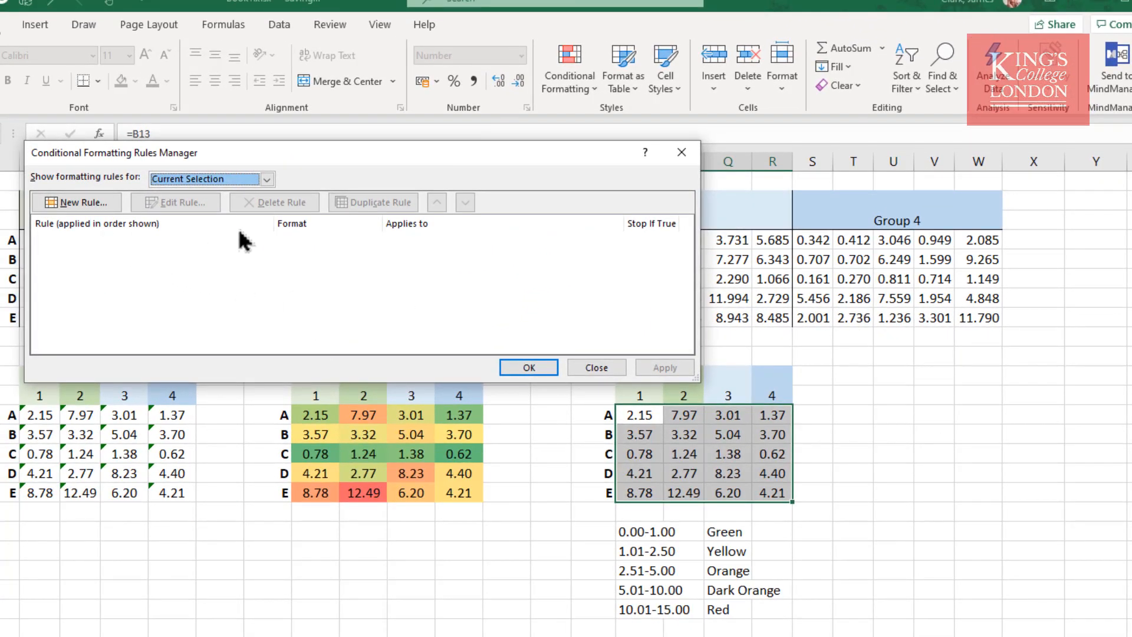
Switch the rules view to This Worksheet and back to Current Selection, confirming no rules exist
{"action": "left_click", "coordinate": [265, 179]}
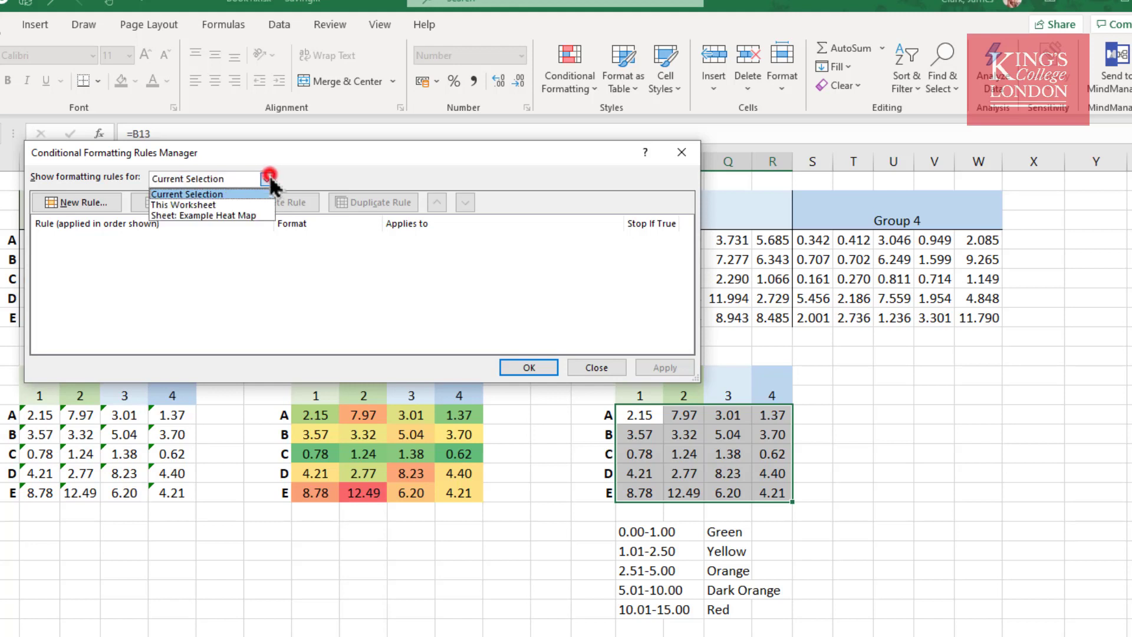
{"action": "left_click", "coordinate": [240, 205]}
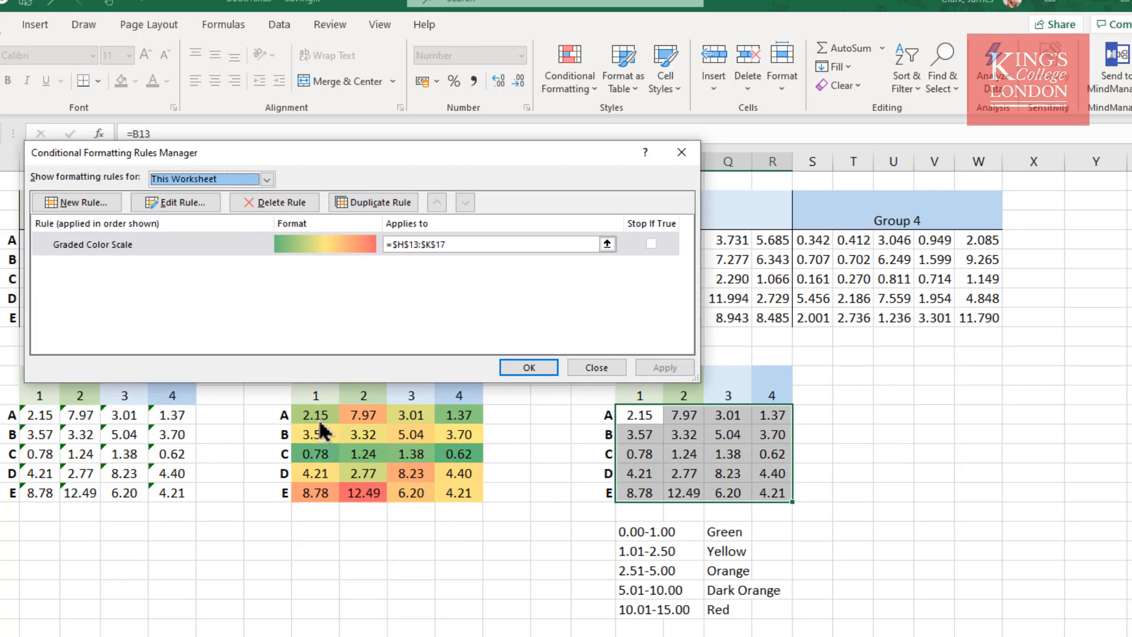
{"action": "left_click", "coordinate": [268, 179]}
{"action": "left_click", "coordinate": [226, 195]}
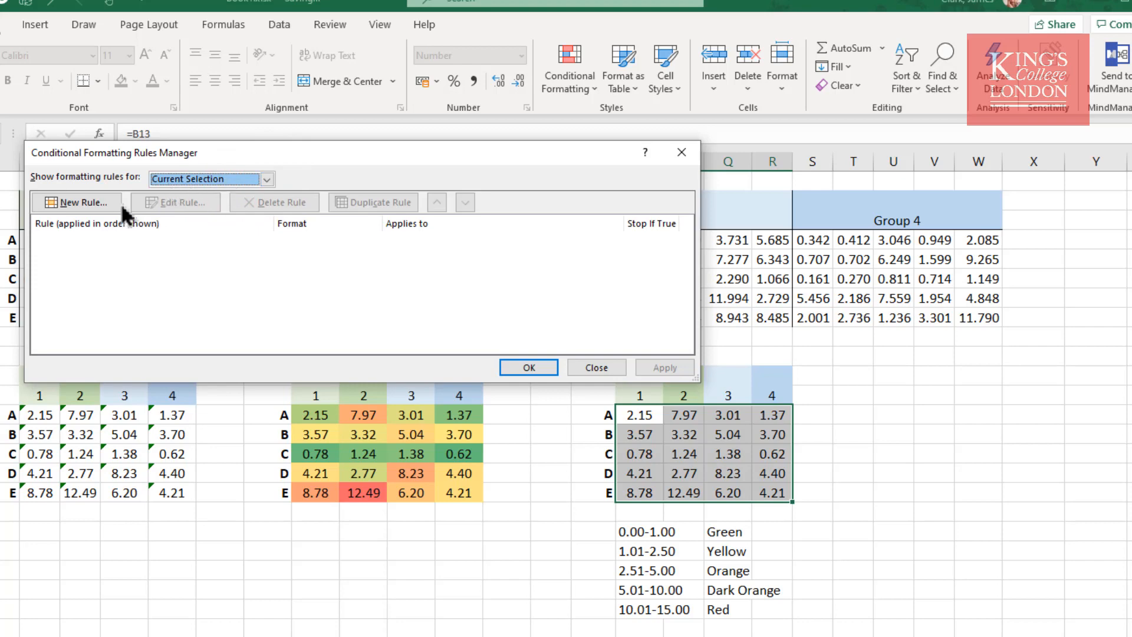
Start a new 'Format only cells that contain' rule for Cell Value between 0 and 1
{"action": "left_click", "coordinate": [98, 201]}
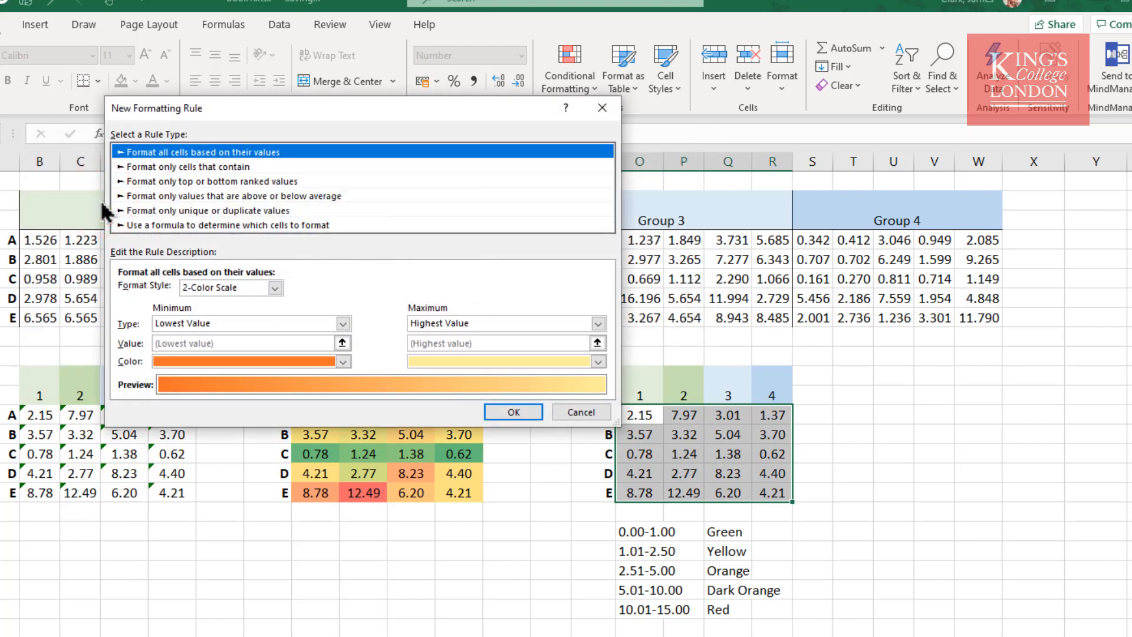
{"action": "left_click", "coordinate": [159, 168]}
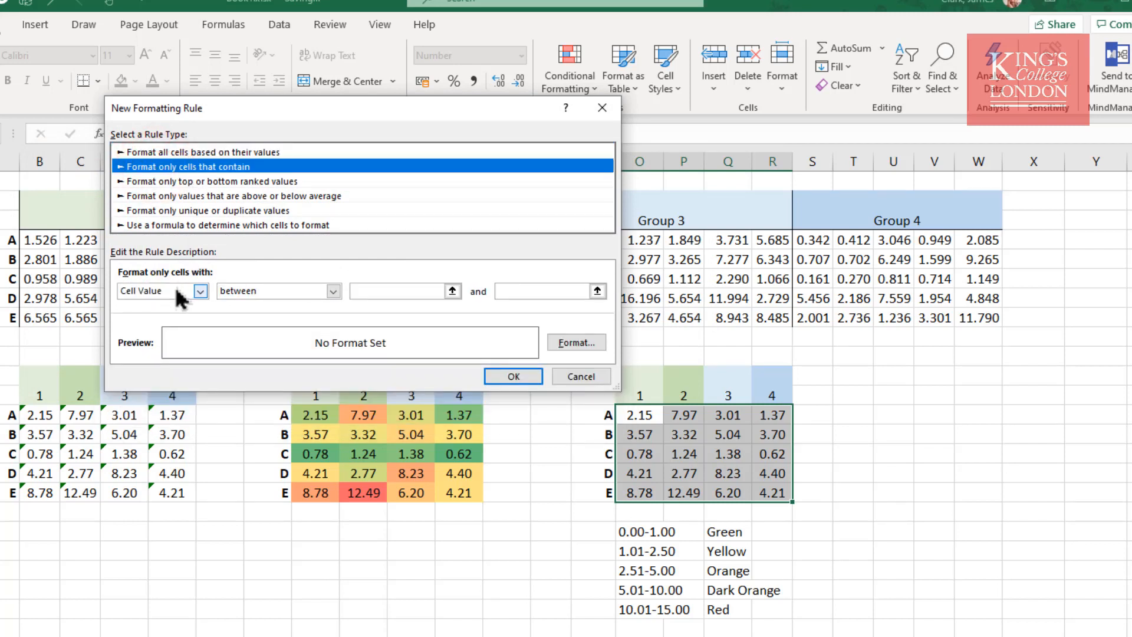
{"action": "left_click", "coordinate": [392, 291]}
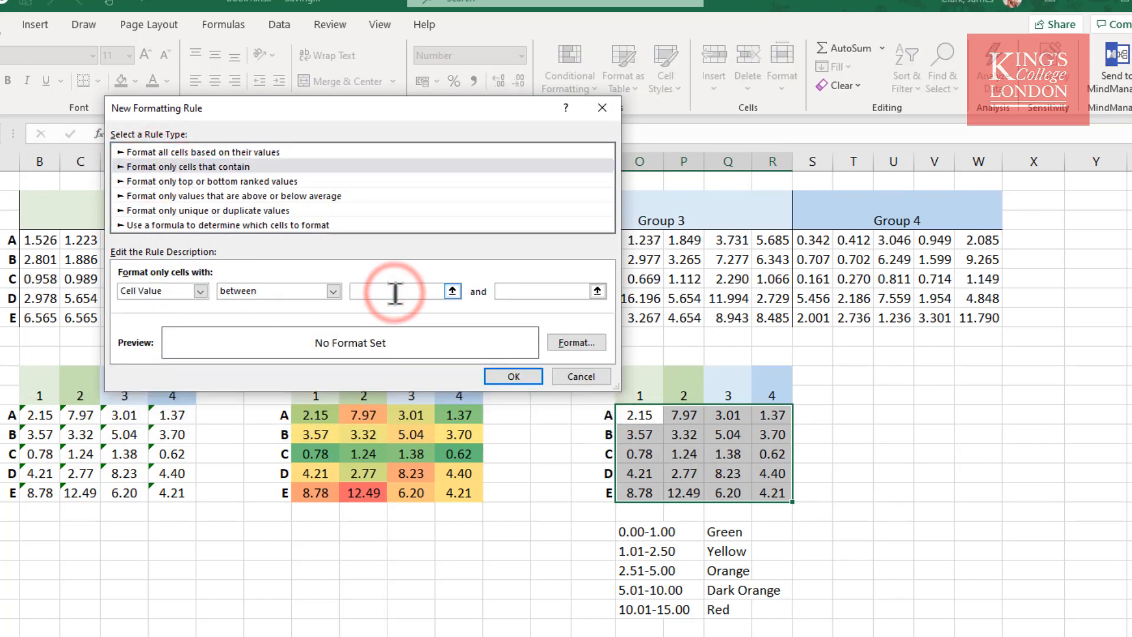
{"action": "type", "text": "0"}
{"action": "left_click", "coordinate": [523, 291]}
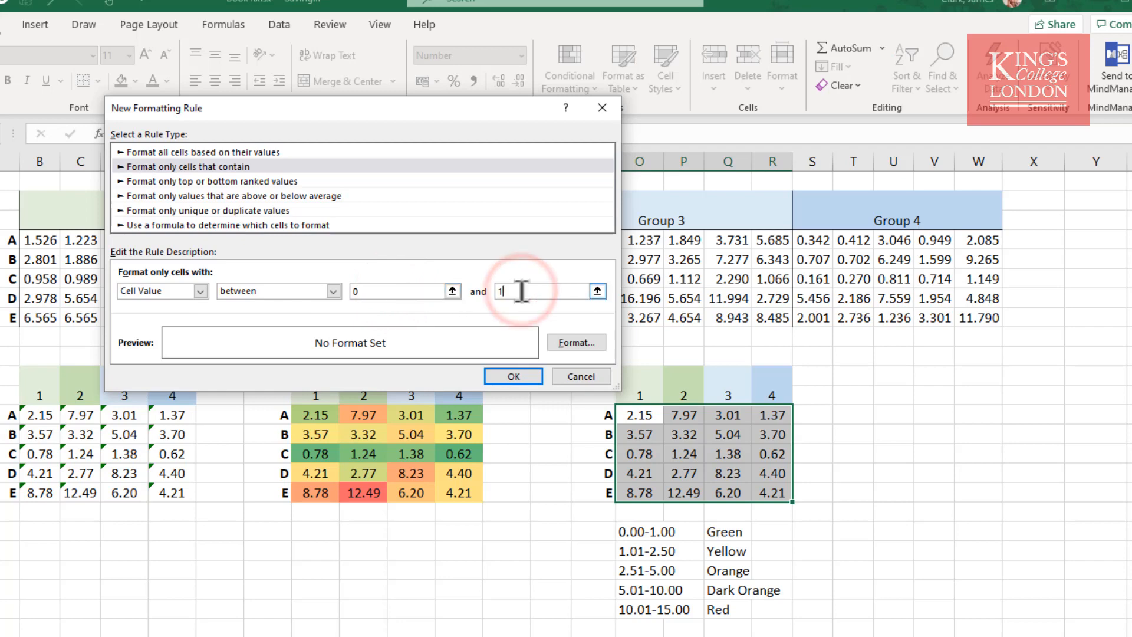
{"action": "type", "text": "1"}
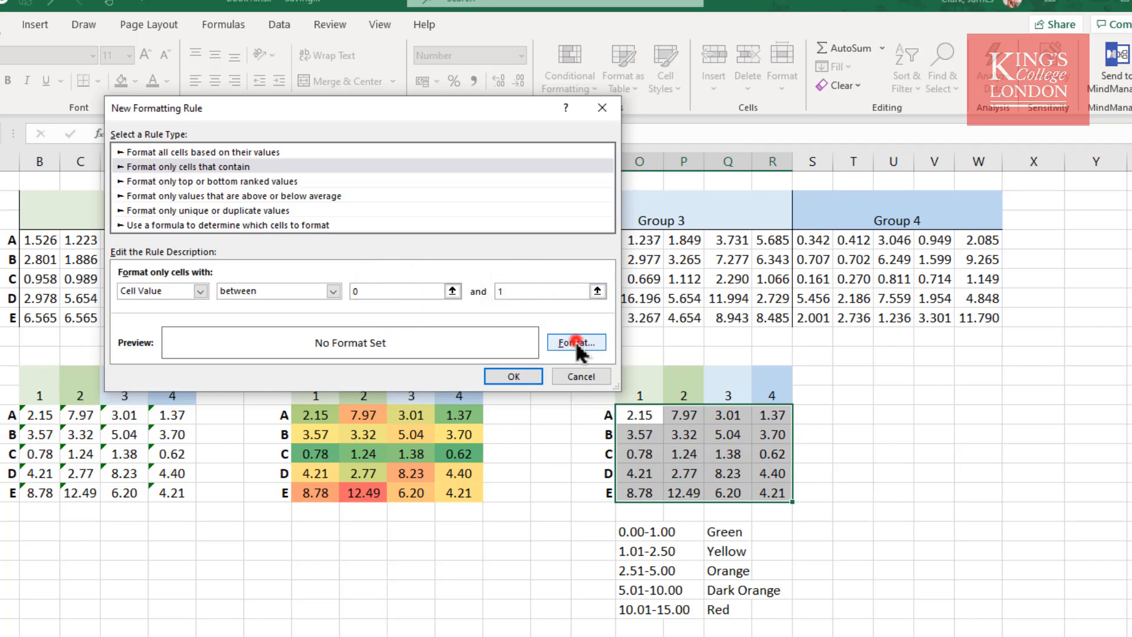
Give the 0-to-1 rule a dark green fill with green font colour
{"action": "left_click", "coordinate": [576, 342]}
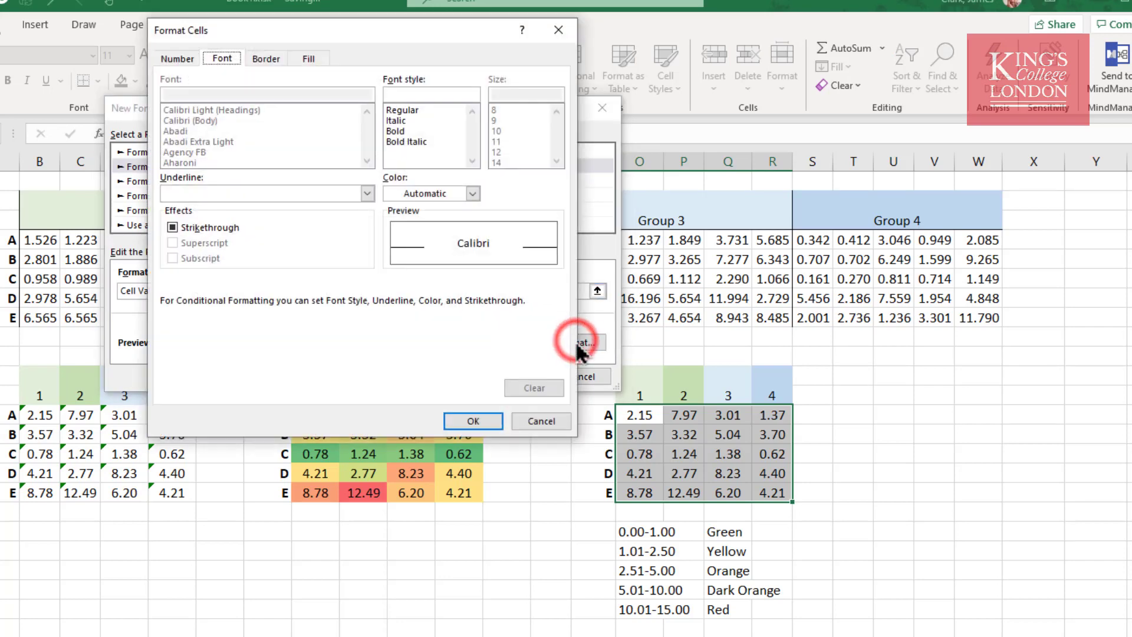
{"action": "left_click", "coordinate": [320, 61]}
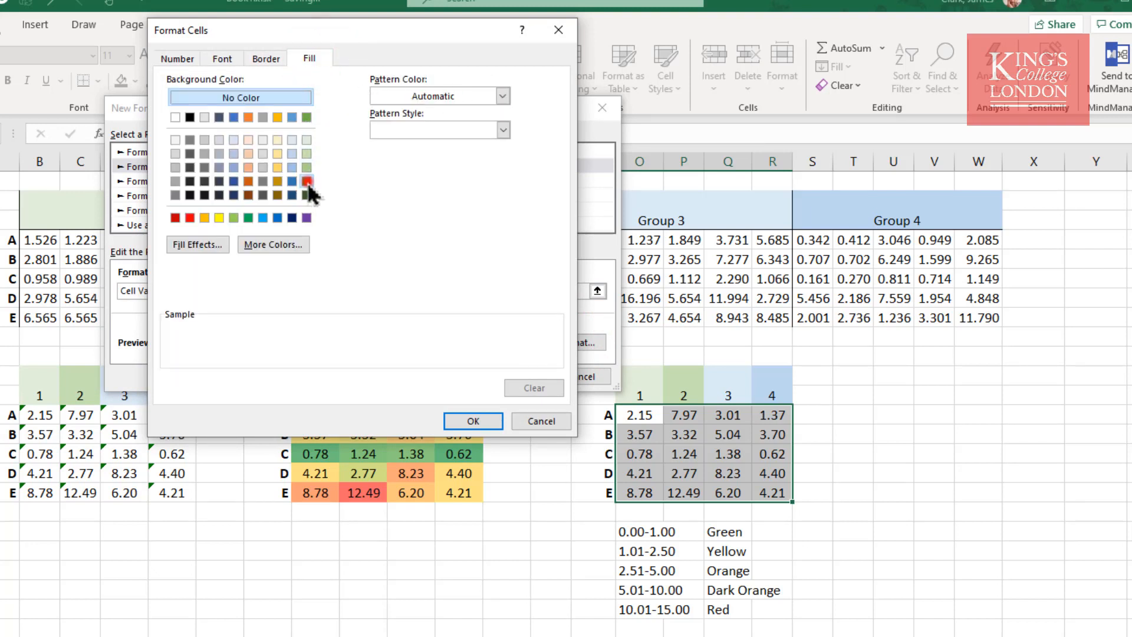
{"action": "left_click", "coordinate": [305, 182]}
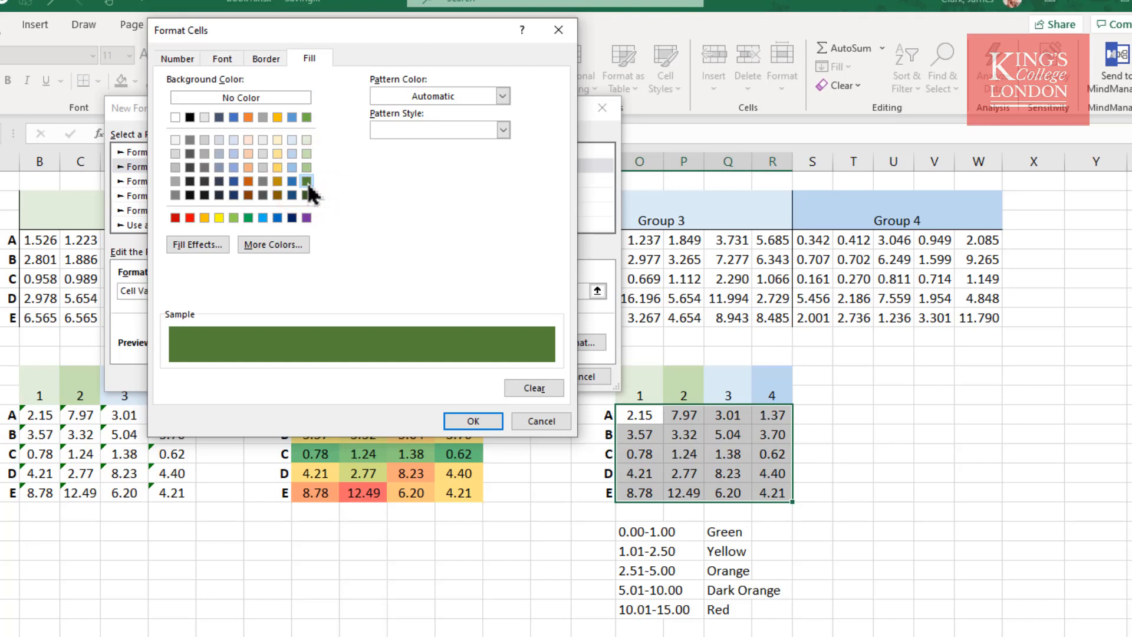
{"action": "left_click", "coordinate": [222, 58]}
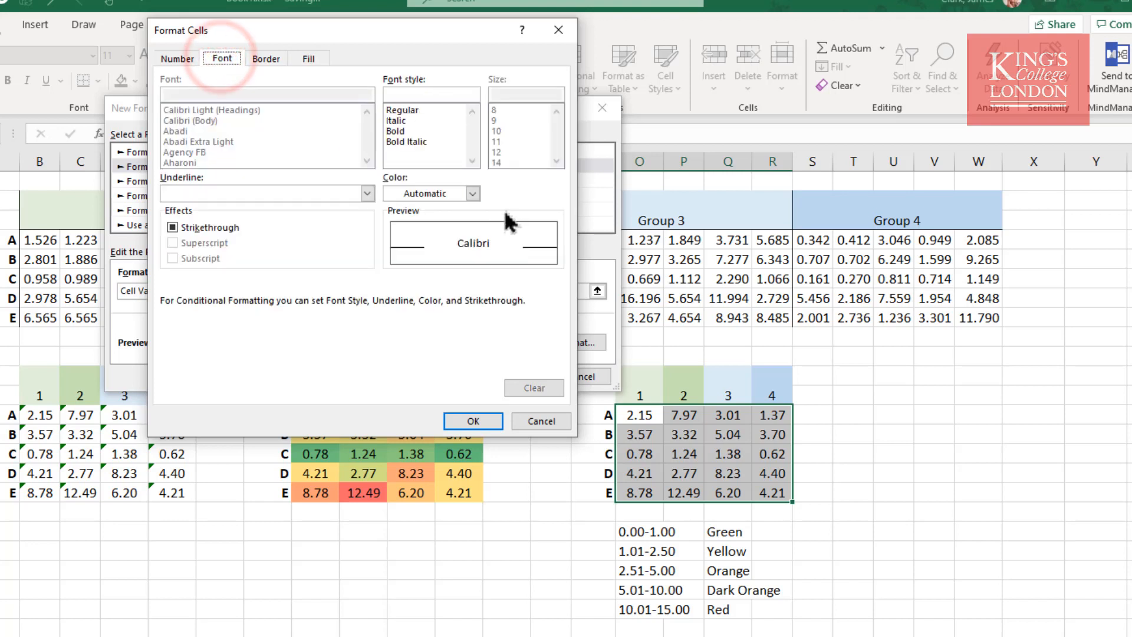
{"action": "left_click", "coordinate": [473, 193]}
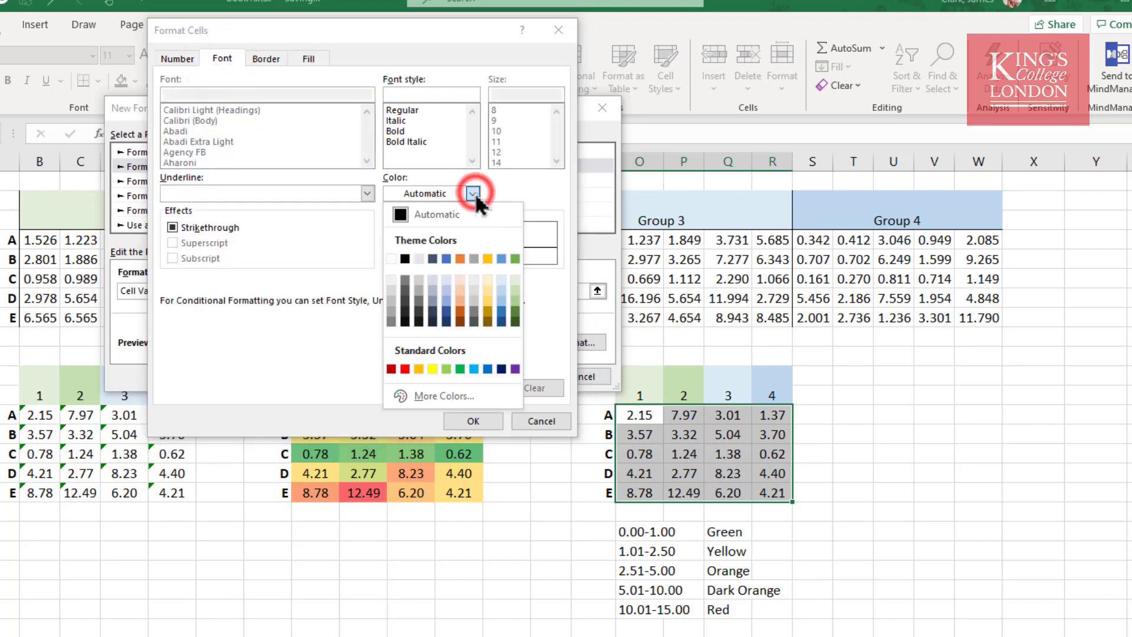
{"action": "left_click", "coordinate": [514, 311]}
{"action": "left_click", "coordinate": [477, 422]}
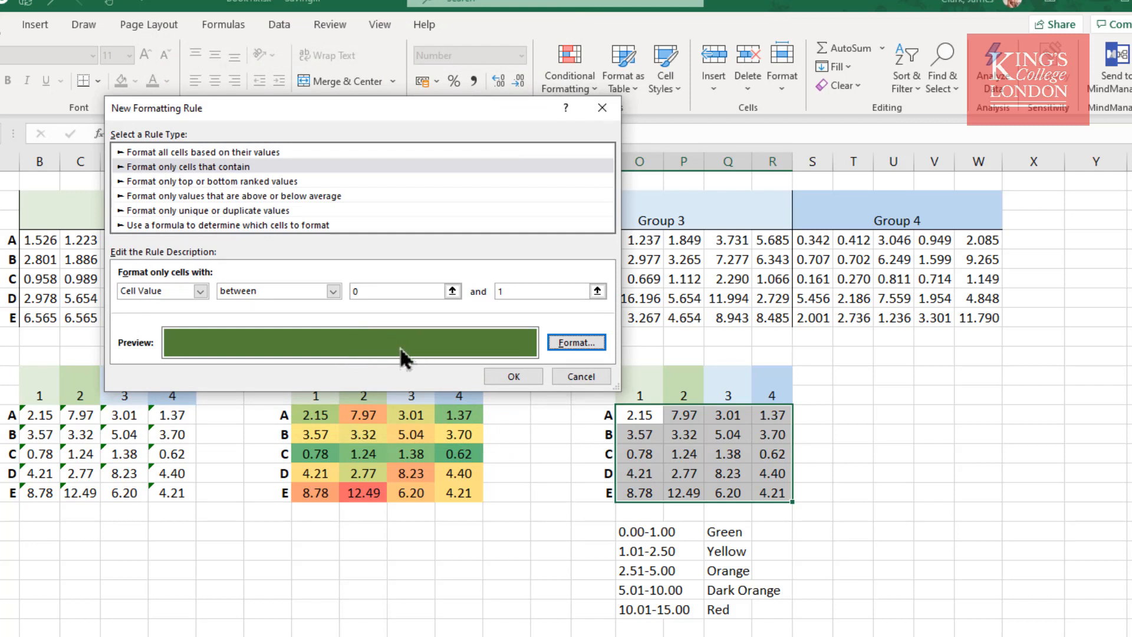
Confirm the rule and the Rules Manager so 0.78 and 0.62 turn dark green
{"action": "left_click", "coordinate": [511, 374]}
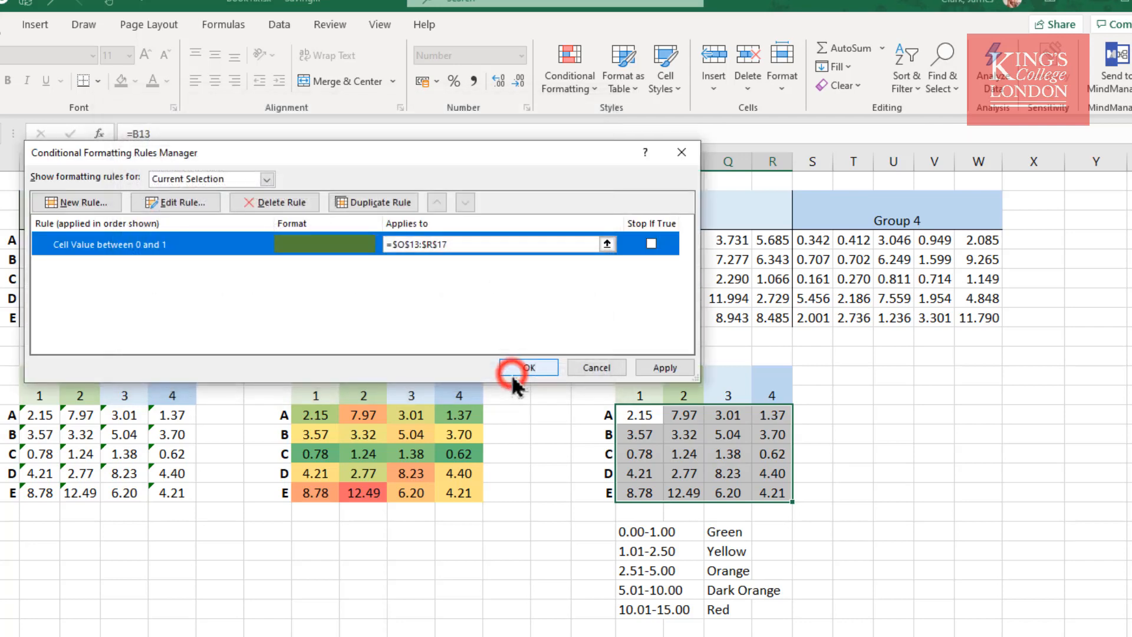
{"action": "left_click", "coordinate": [521, 371]}
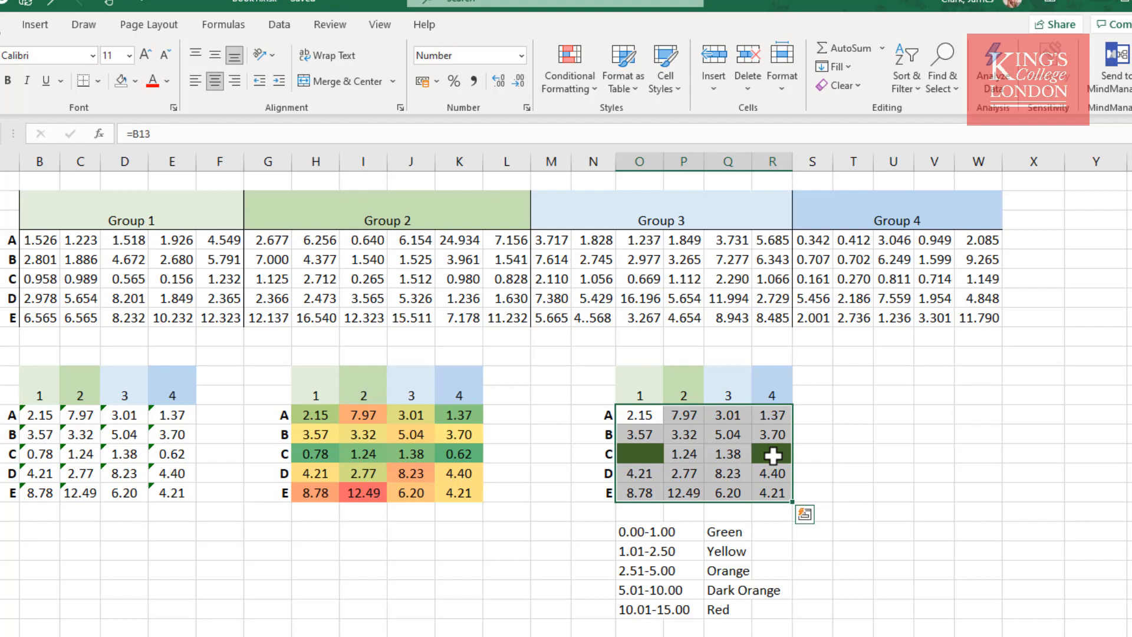
Start a new 'cells that contain' rule for values between 1.01 and 2.50
{"action": "left_click", "coordinate": [573, 70]}
{"action": "left_click", "coordinate": [626, 358]}
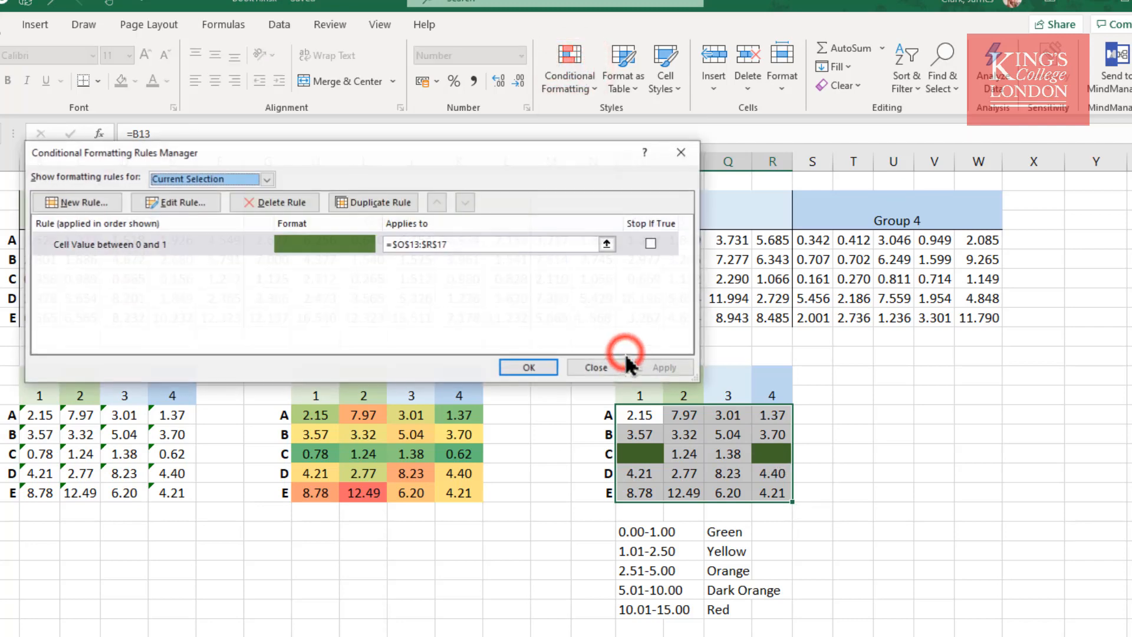
{"action": "left_click", "coordinate": [83, 204]}
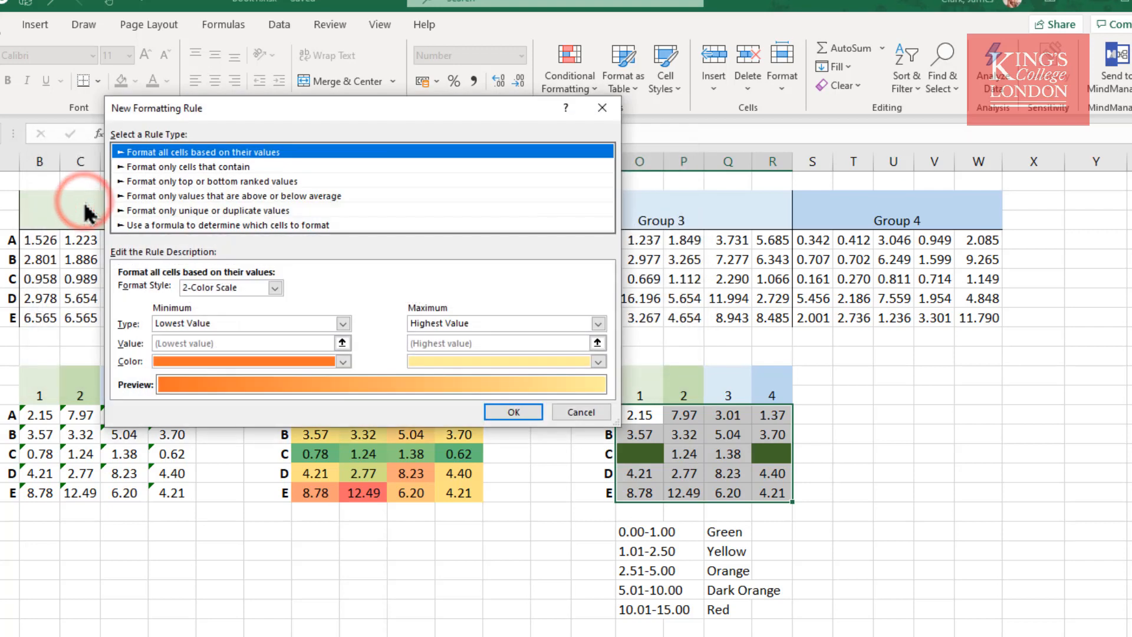
{"action": "left_click", "coordinate": [150, 167]}
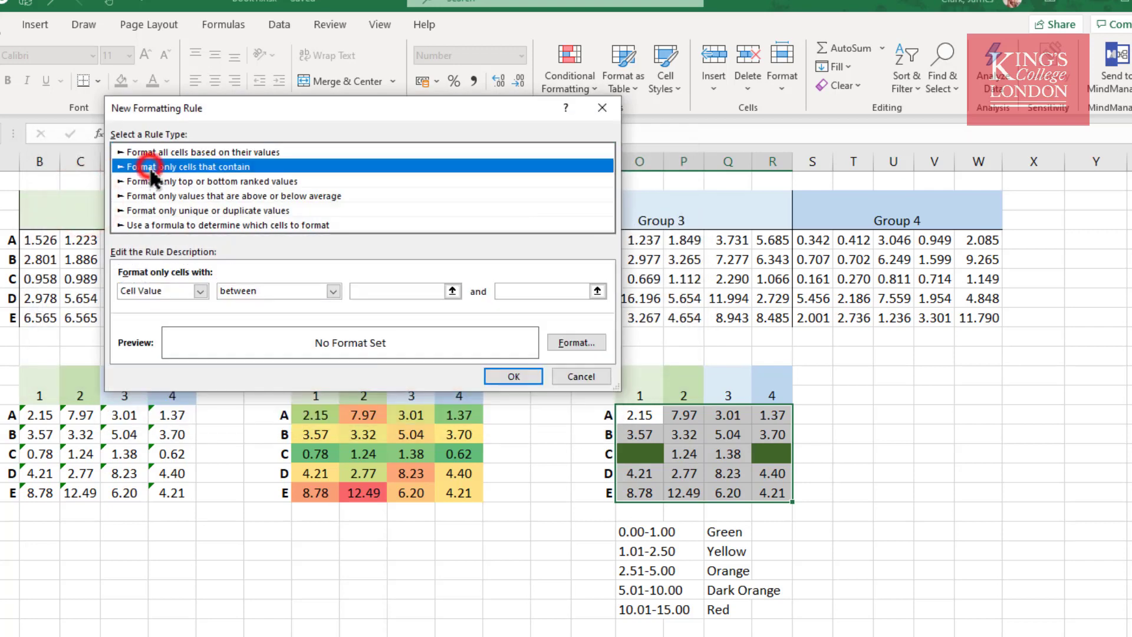
{"action": "left_click", "coordinate": [369, 292]}
{"action": "type", "text": "1.01"}
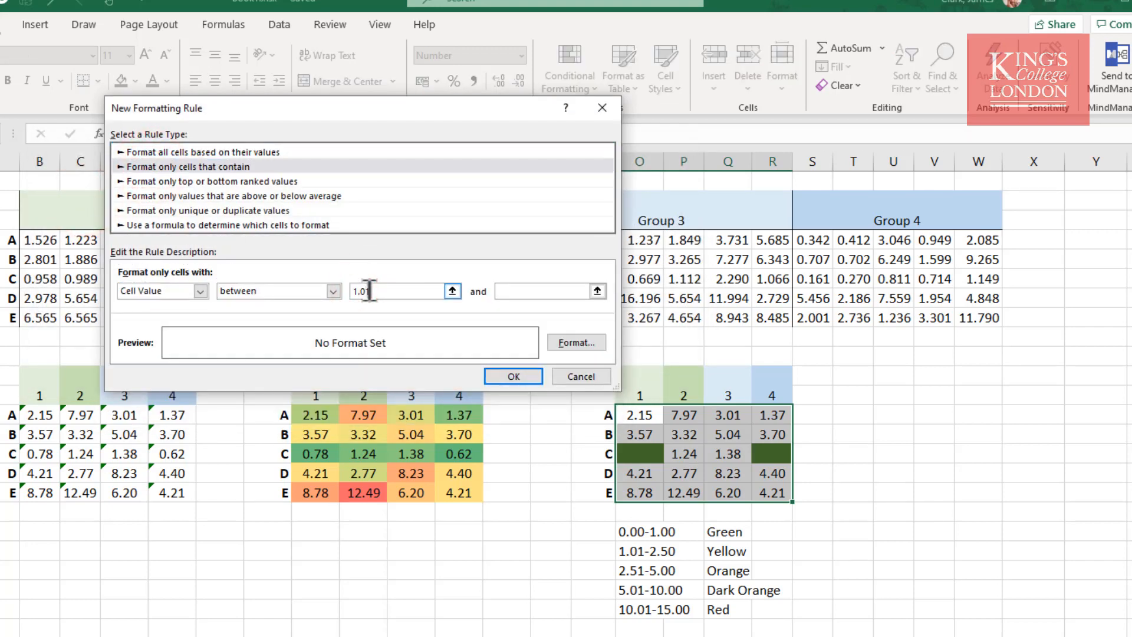
{"action": "left_click", "coordinate": [510, 288]}
{"action": "type", "text": "2.50"}
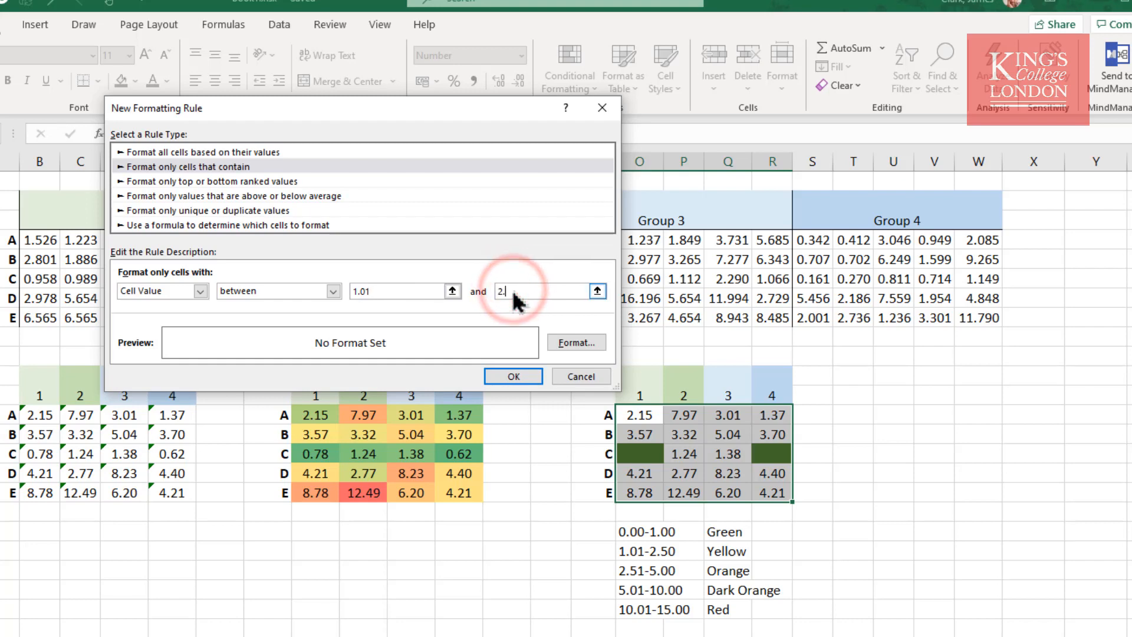
Give the 1.01–2.50 rule a gold fill and gold font colour and save it
{"action": "left_click", "coordinate": [569, 347]}
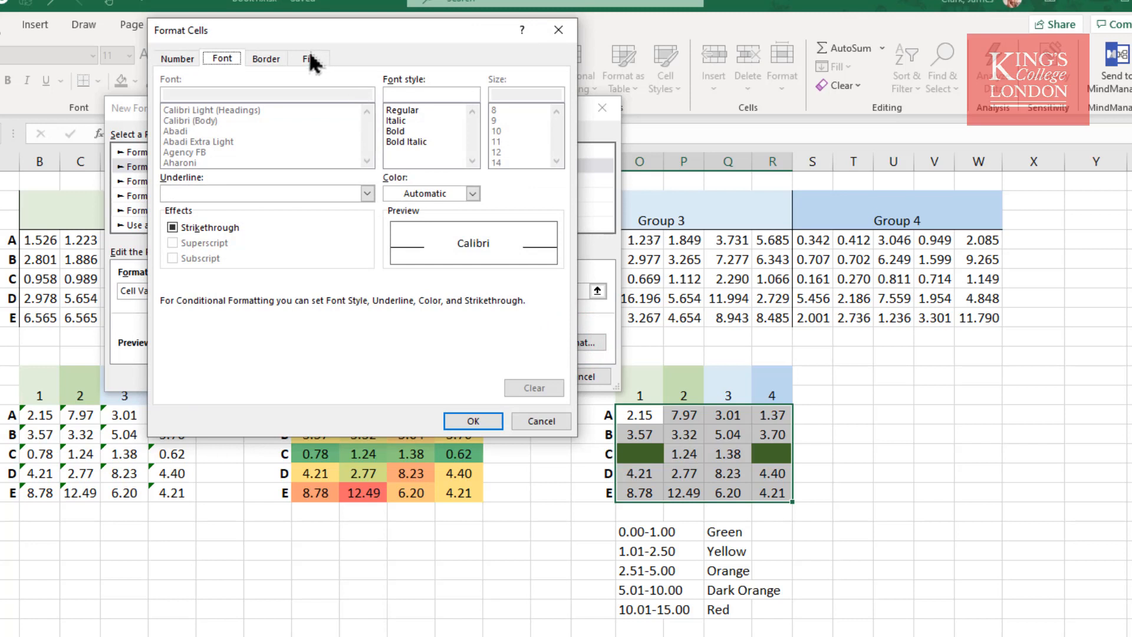
{"action": "left_click", "coordinate": [312, 61]}
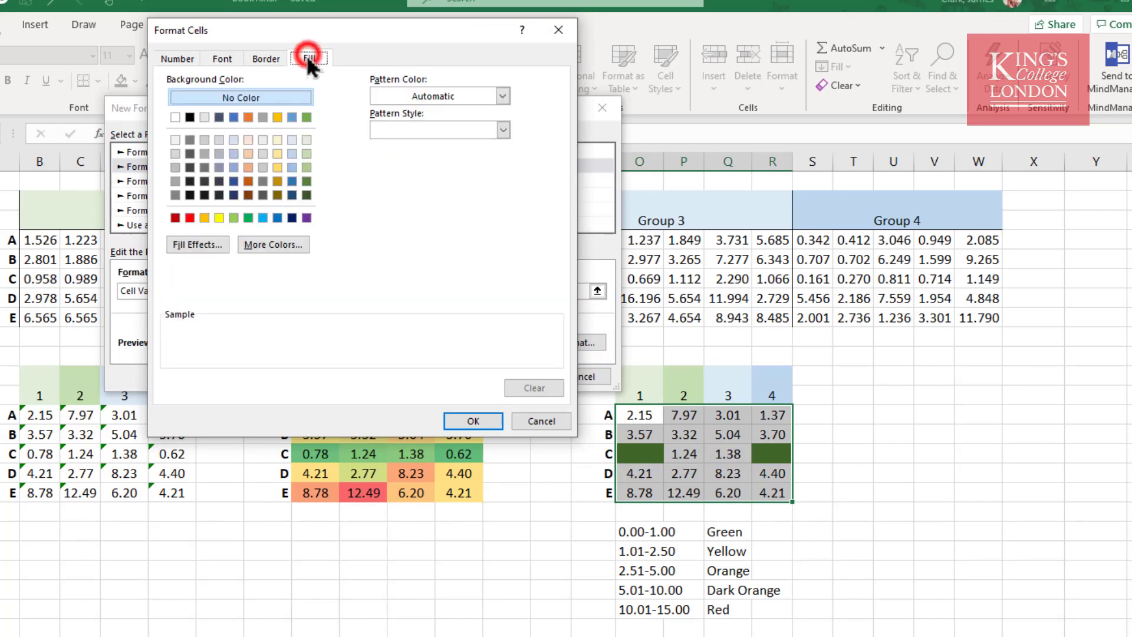
{"action": "left_click", "coordinate": [278, 168]}
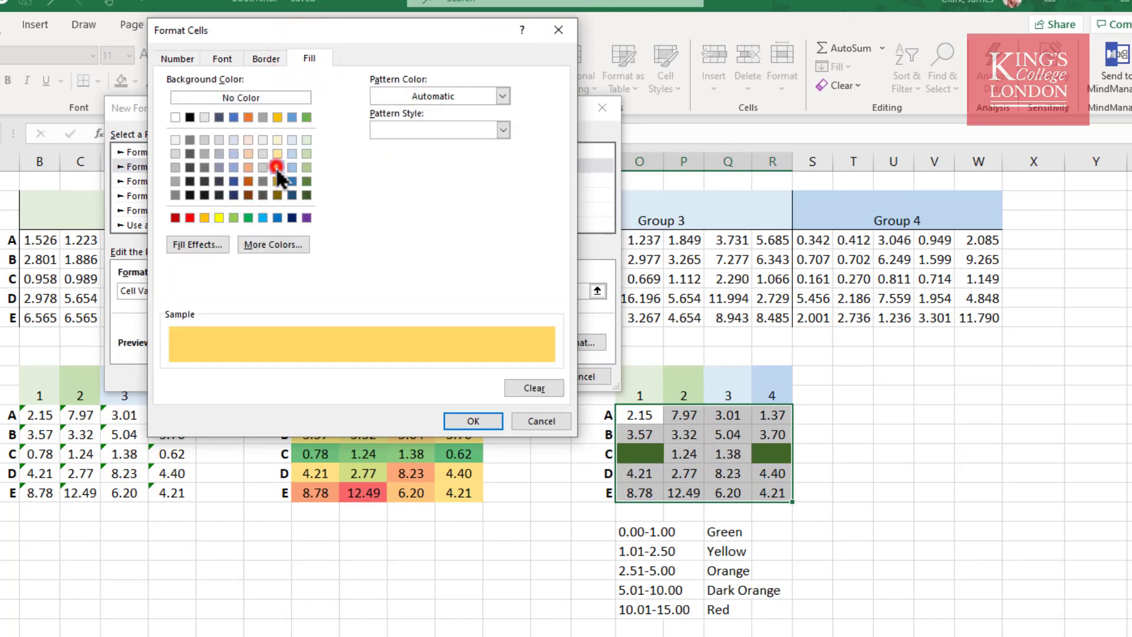
{"action": "left_click", "coordinate": [223, 60]}
{"action": "left_click", "coordinate": [473, 193]}
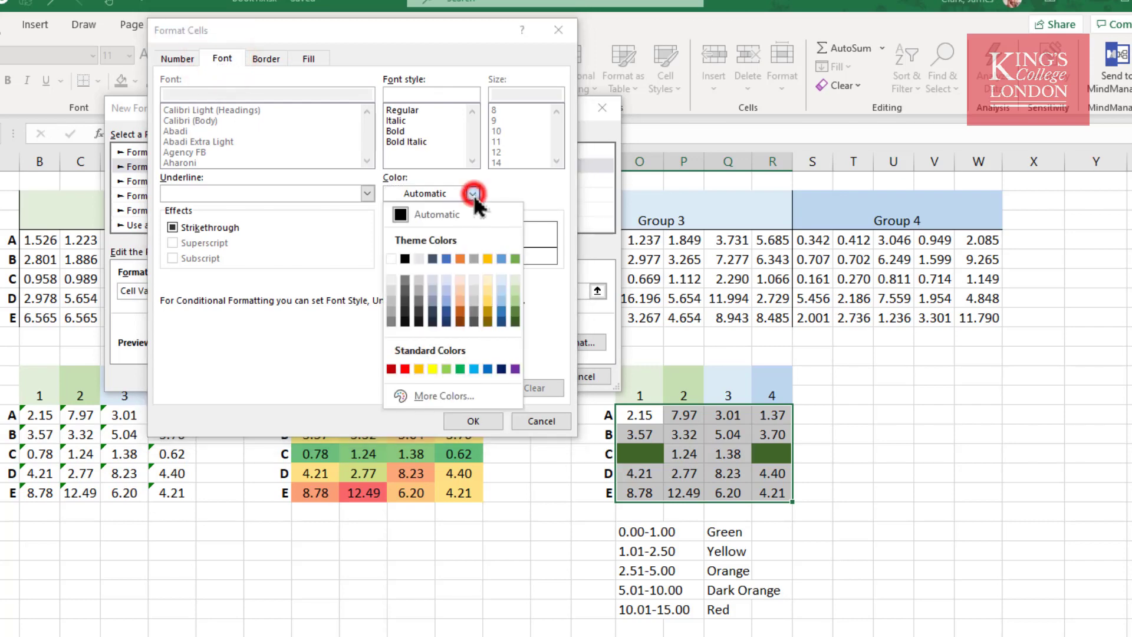
{"action": "left_click", "coordinate": [488, 304]}
{"action": "left_click", "coordinate": [476, 421]}
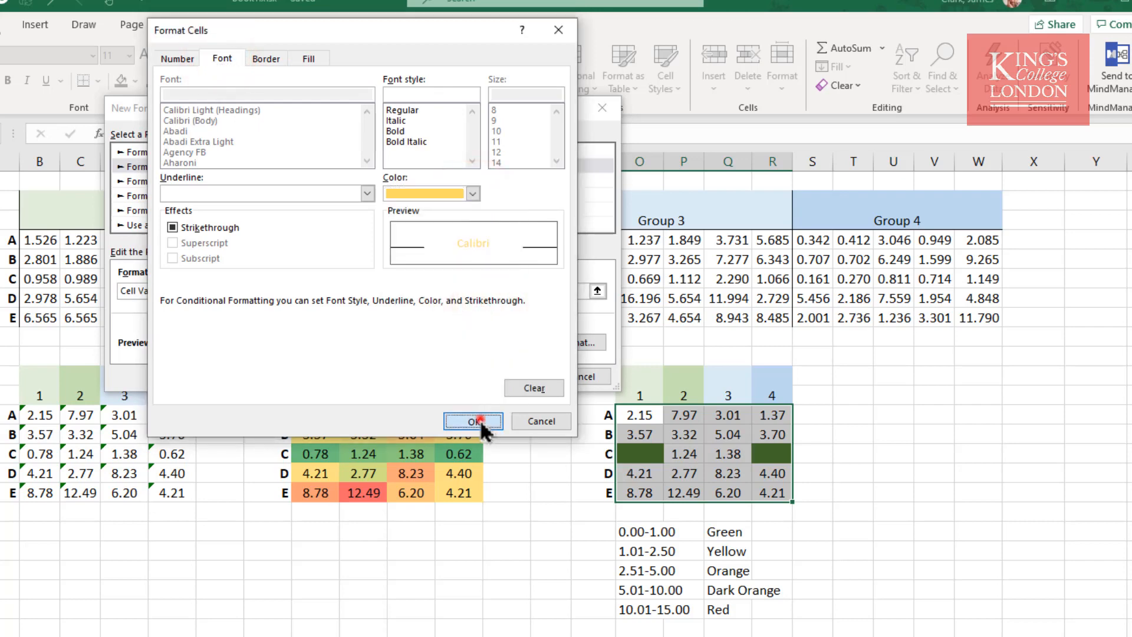
{"action": "left_click", "coordinate": [502, 374]}
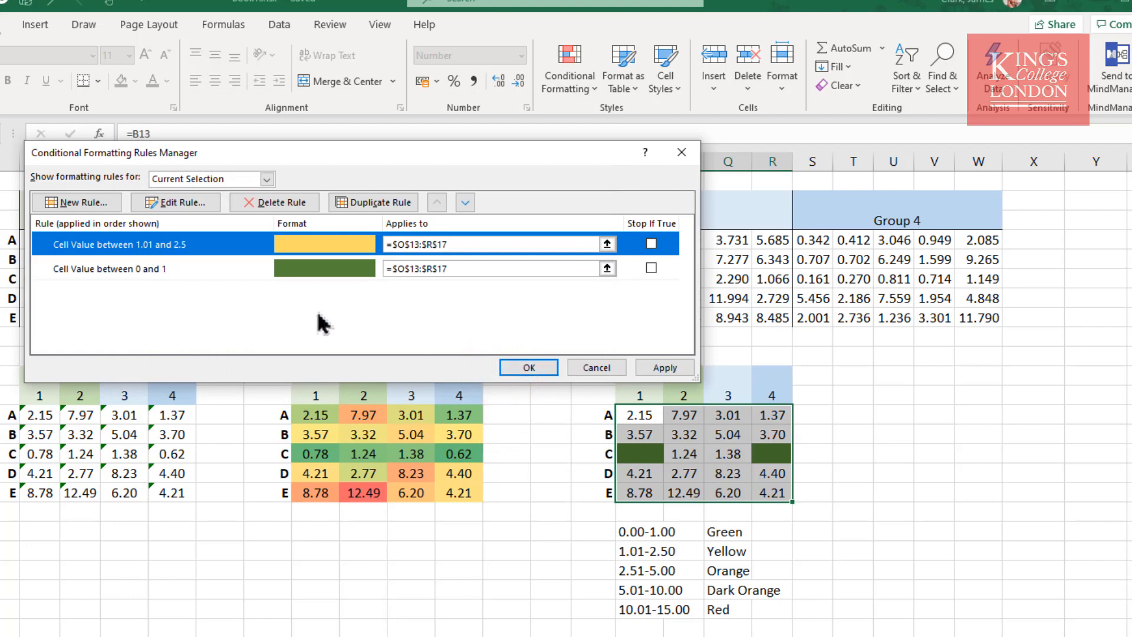
Start a new 'cells that contain' rule for values between 2.51 and 5.0
{"action": "left_click", "coordinate": [81, 204]}
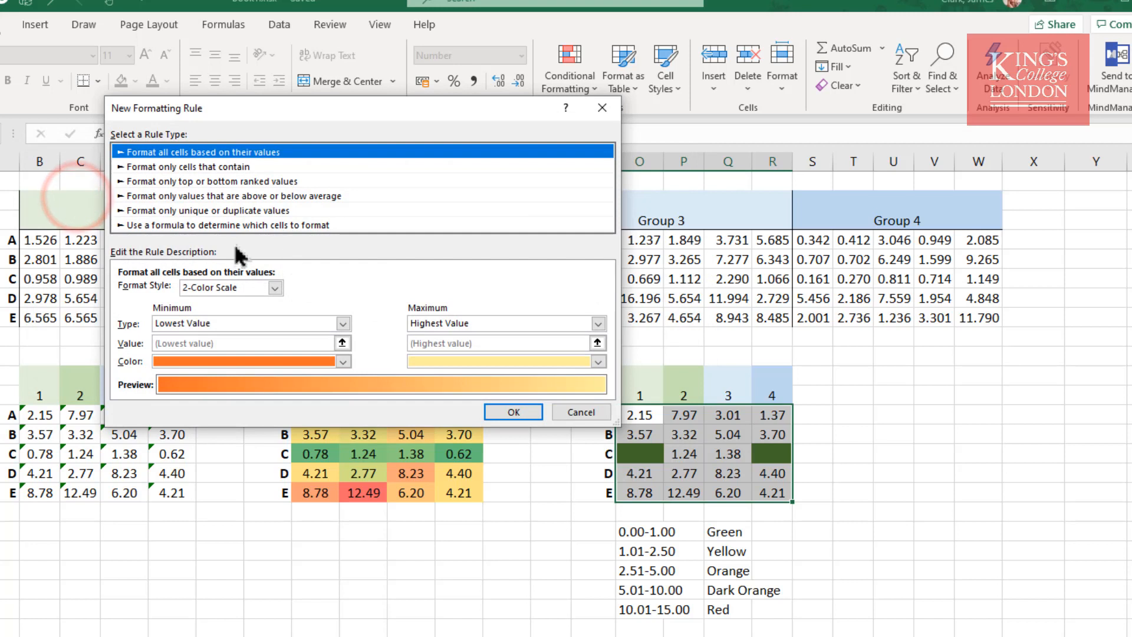
{"action": "left_click", "coordinate": [178, 167]}
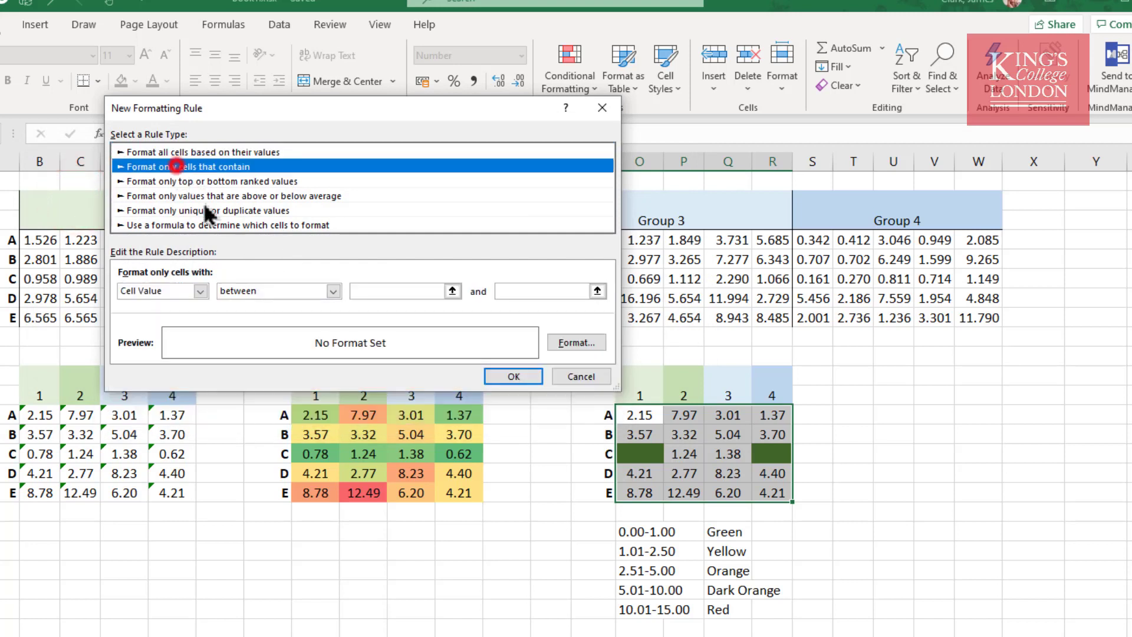
{"action": "left_click", "coordinate": [367, 290]}
{"action": "type", "text": "2.51"}
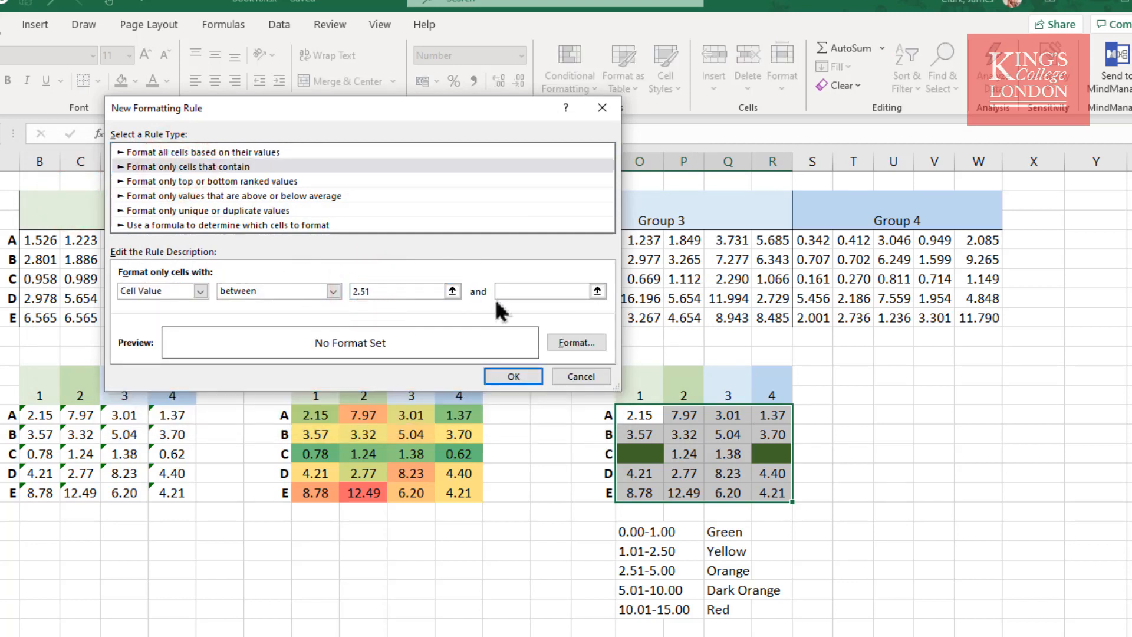
{"action": "left_click", "coordinate": [512, 291]}
{"action": "type", "text": "5.0"}
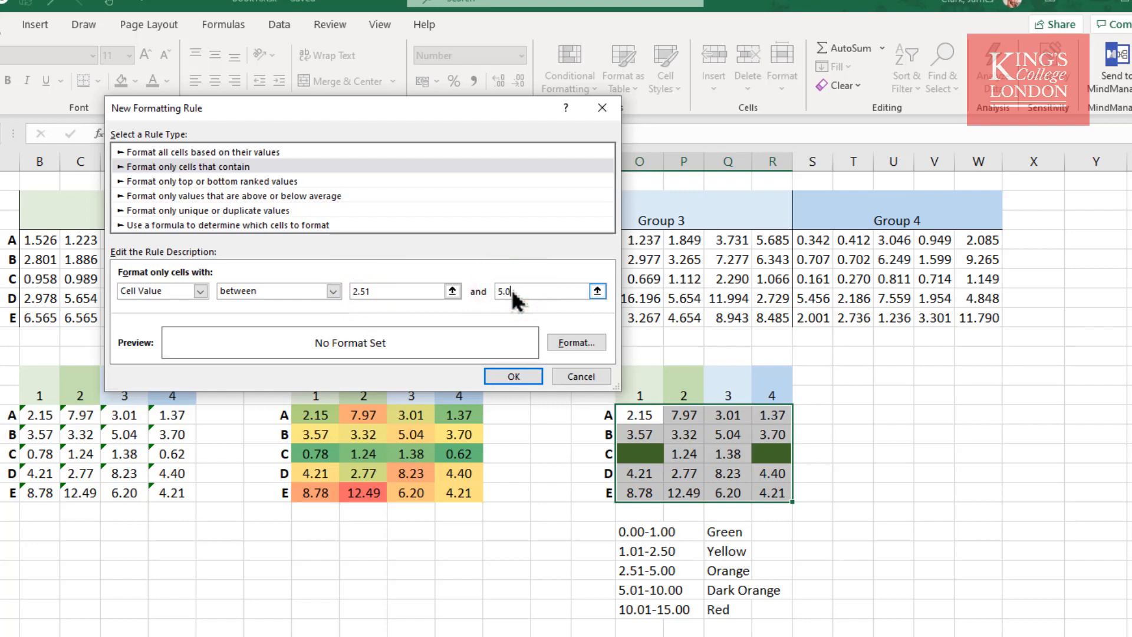
Give the 2.51–5 rule a light orange fill and orange font colour and save it
{"action": "left_click", "coordinate": [576, 343]}
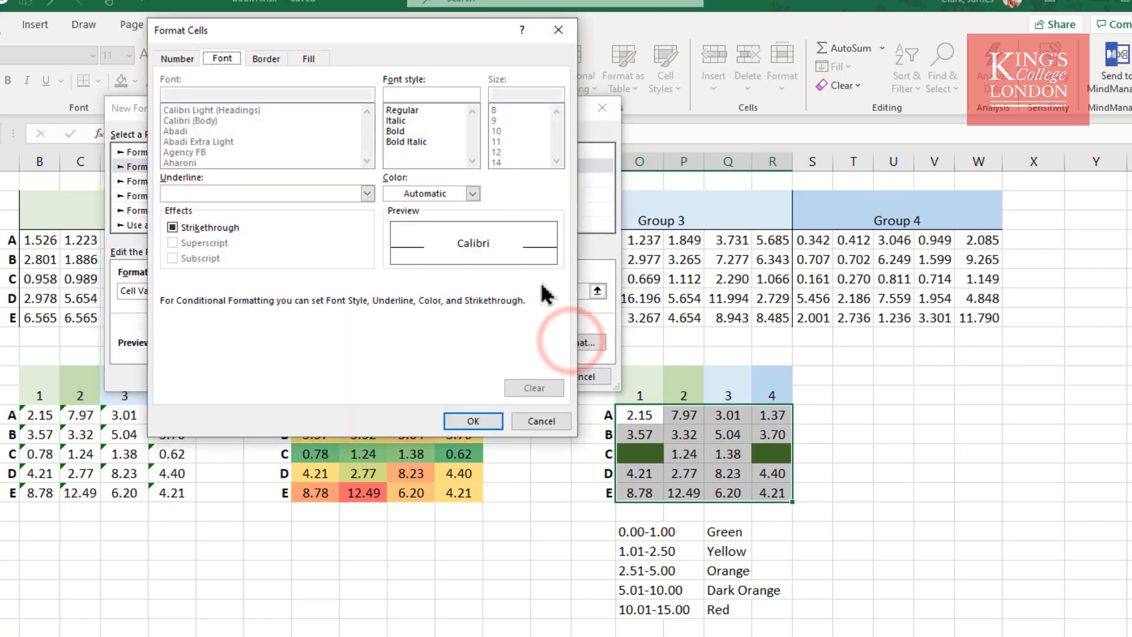
{"action": "left_click", "coordinate": [310, 59]}
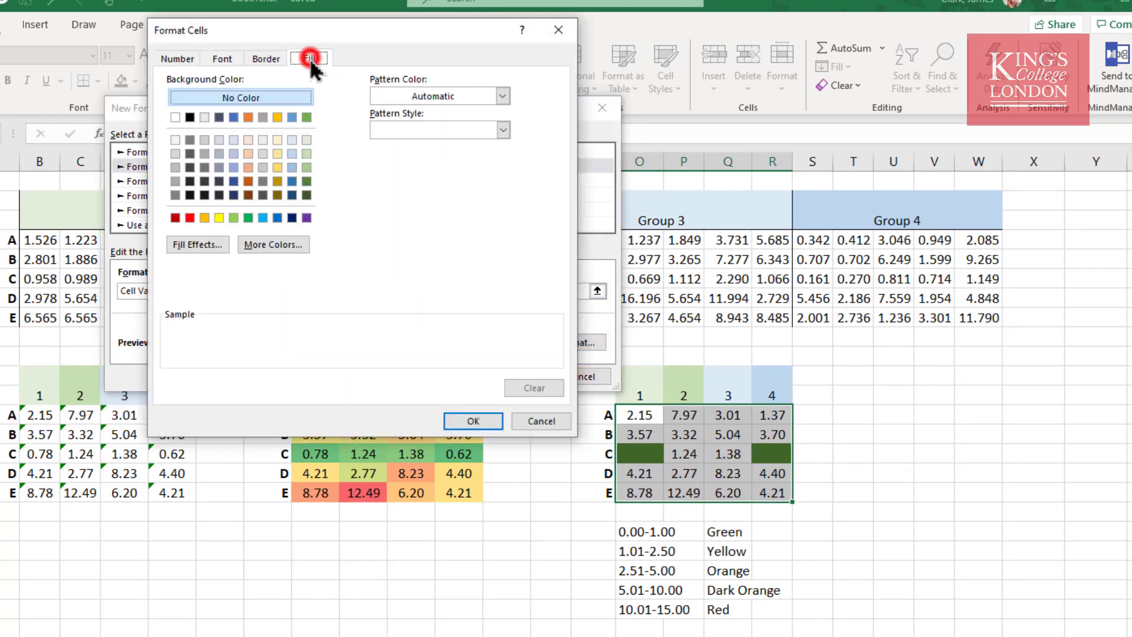
{"action": "left_click", "coordinate": [248, 167]}
{"action": "left_click", "coordinate": [222, 59]}
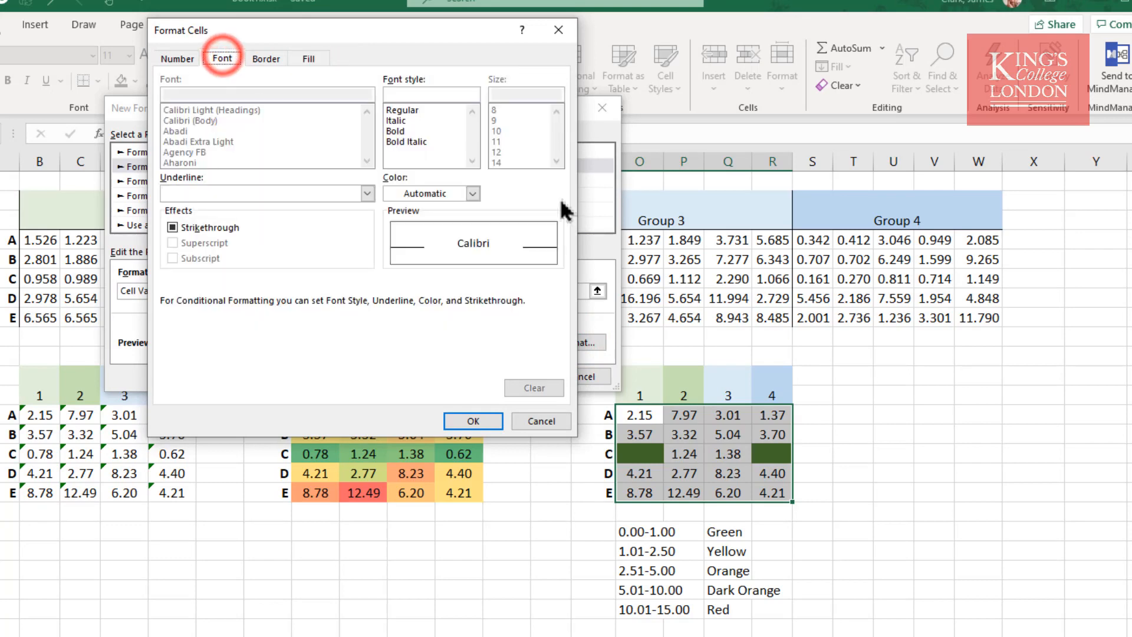
{"action": "left_click", "coordinate": [474, 193]}
{"action": "left_click", "coordinate": [461, 303]}
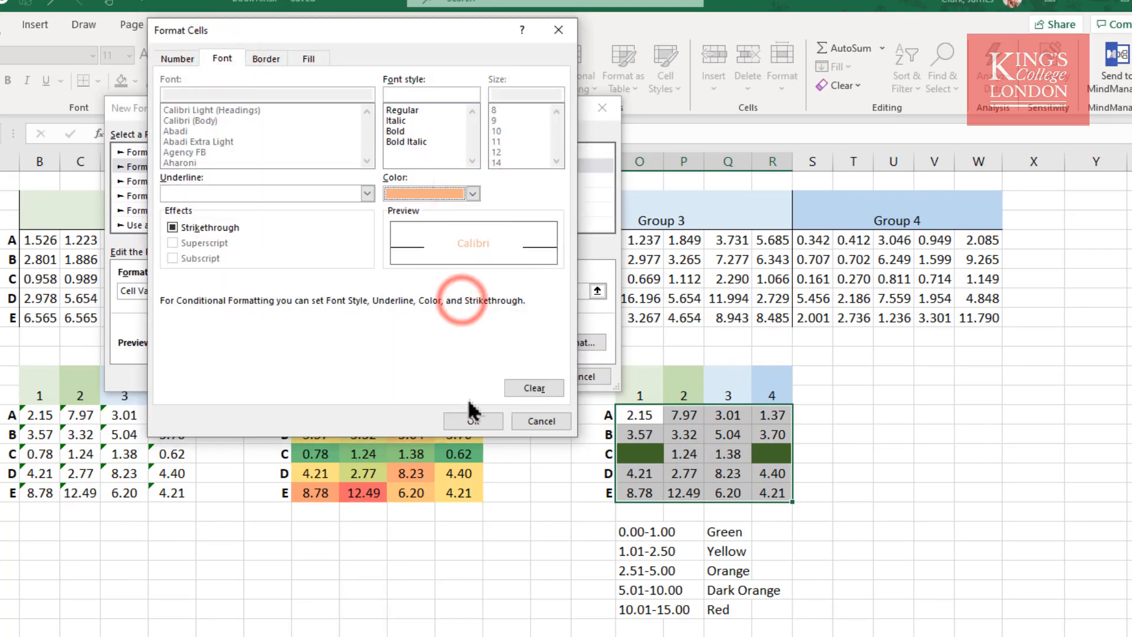
{"action": "left_click", "coordinate": [473, 421]}
{"action": "left_click", "coordinate": [511, 377]}
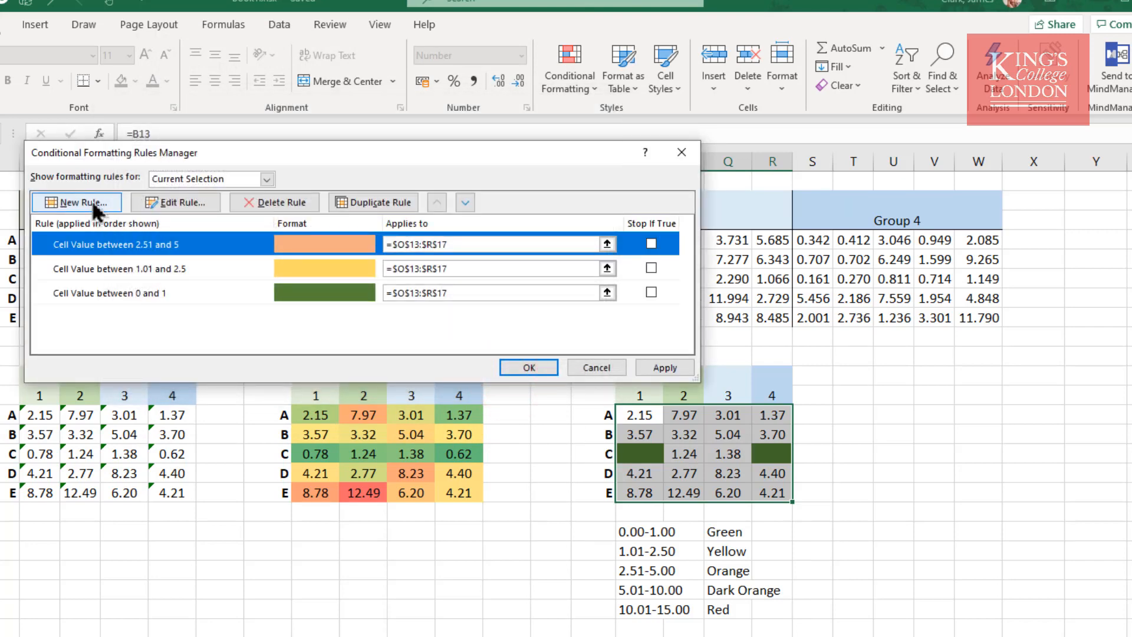
Start a new 'cells that contain' rule for values between 5.01 and 10.00
{"action": "left_click", "coordinate": [95, 206]}
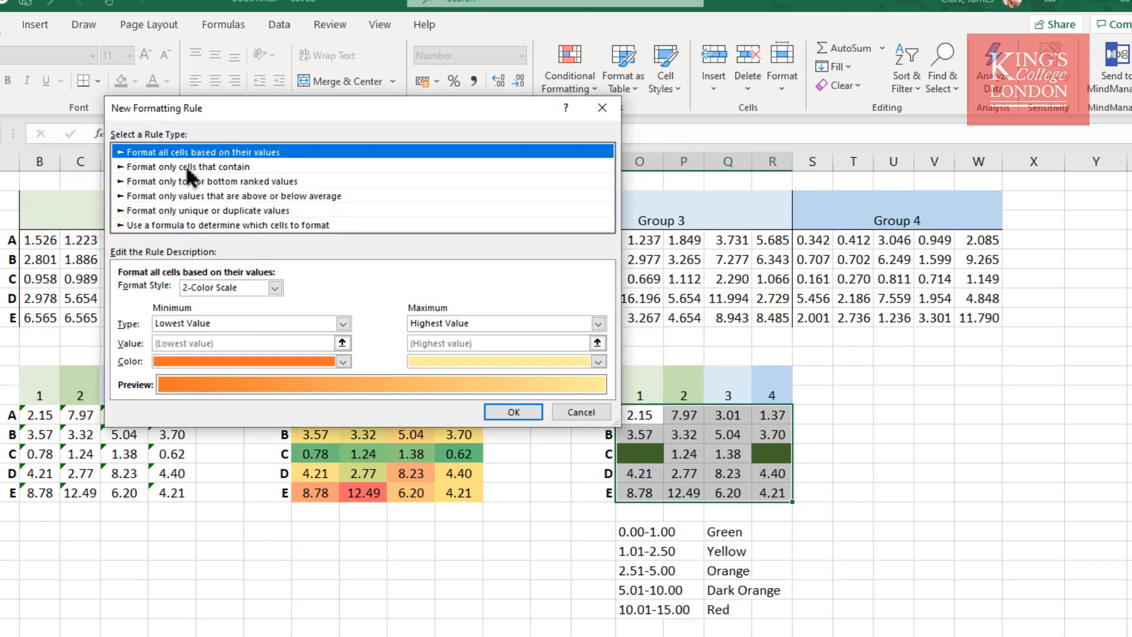
{"action": "left_click", "coordinate": [189, 168]}
{"action": "left_click", "coordinate": [372, 291]}
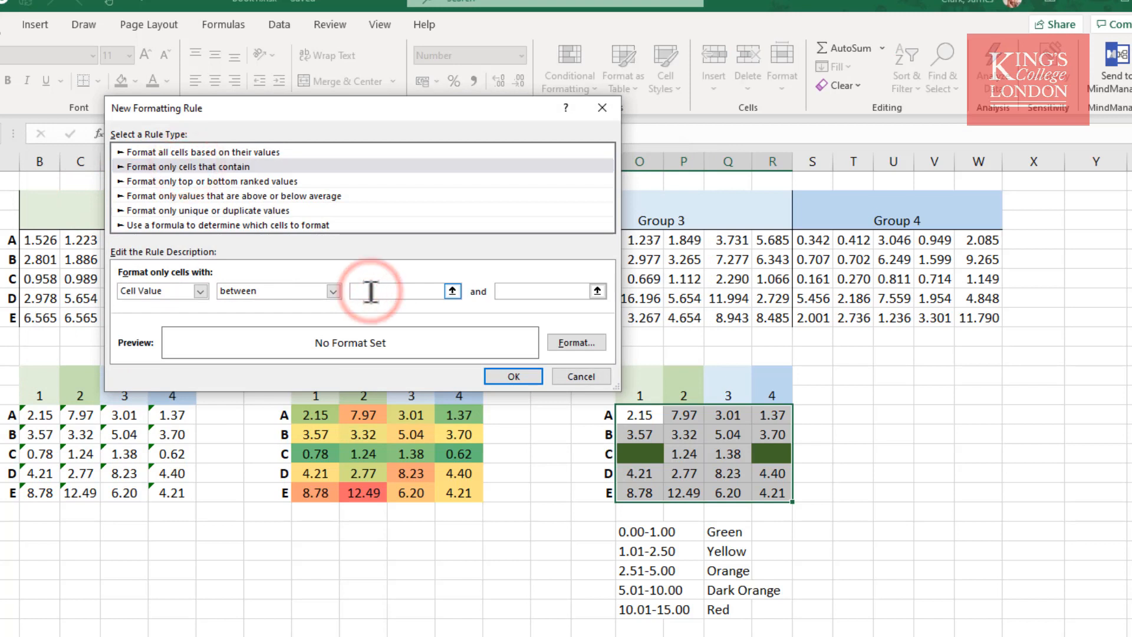
{"action": "type", "text": "2"}
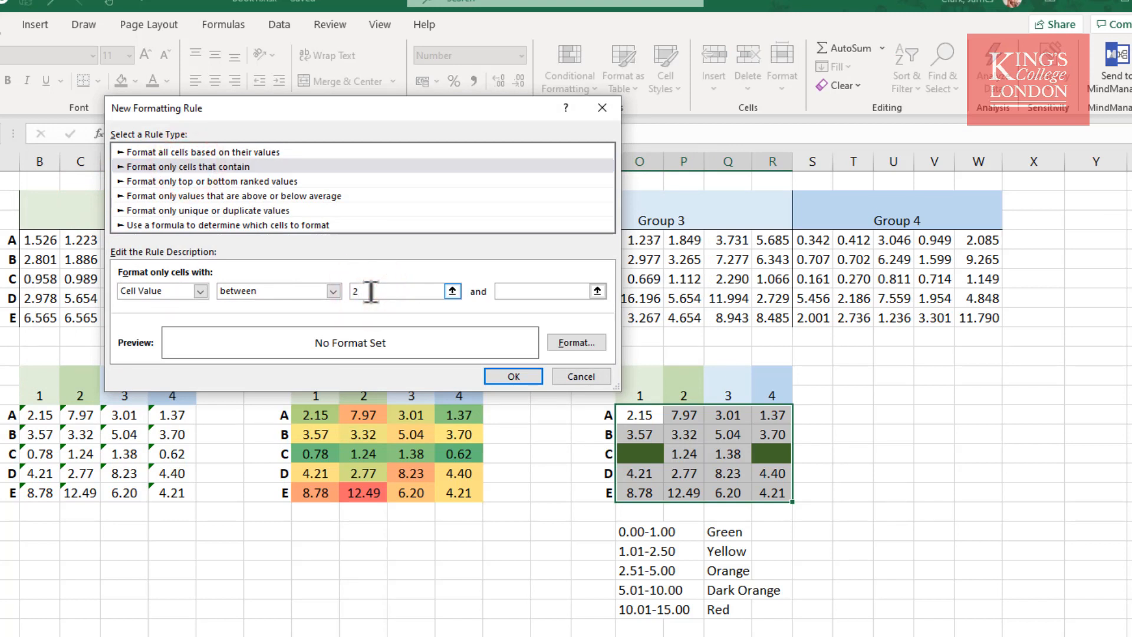
{"action": "left_click", "coordinate": [513, 291]}
{"action": "type", "text": "10.00"}
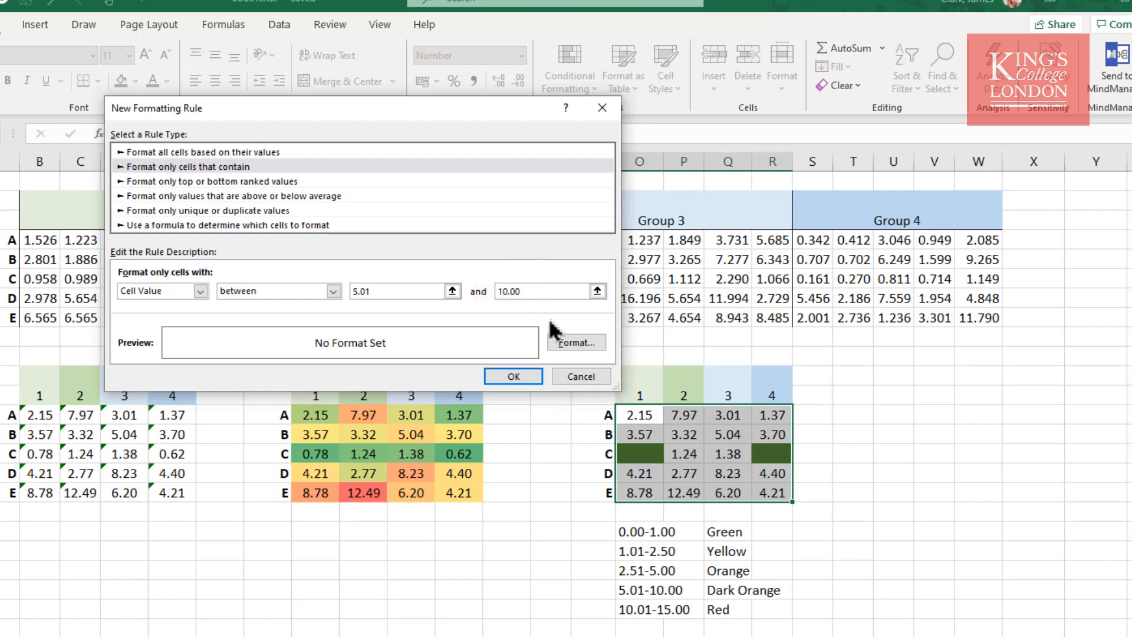
Give the 5.01–10 rule a dark orange fill and dark orange font colour
{"action": "left_click", "coordinate": [576, 342]}
{"action": "left_click", "coordinate": [308, 58]}
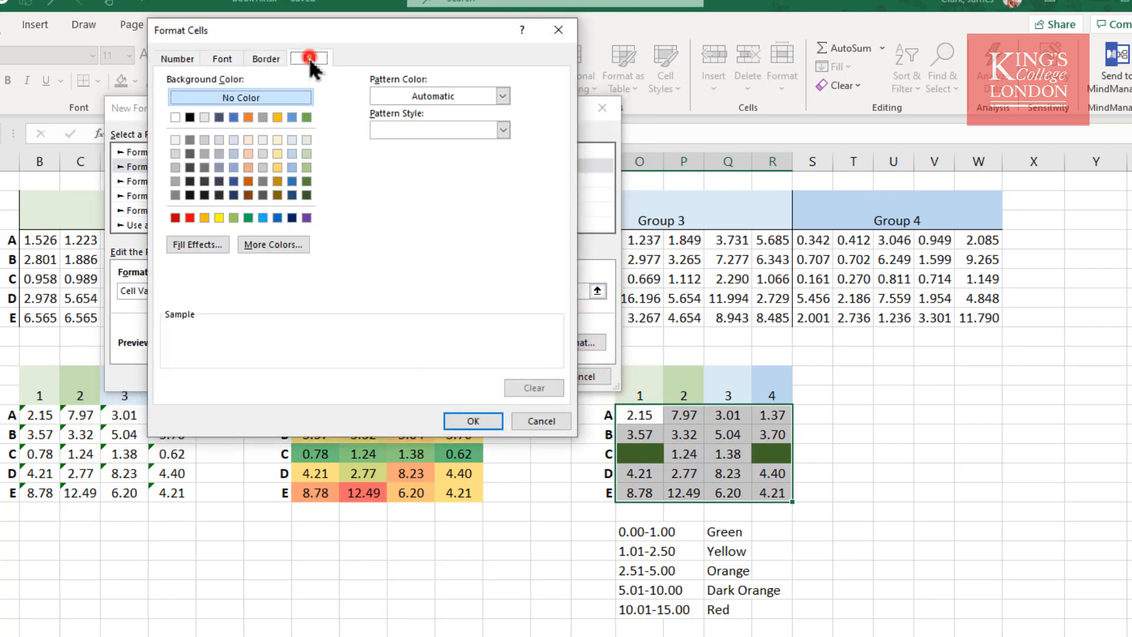
{"action": "left_click", "coordinate": [249, 181]}
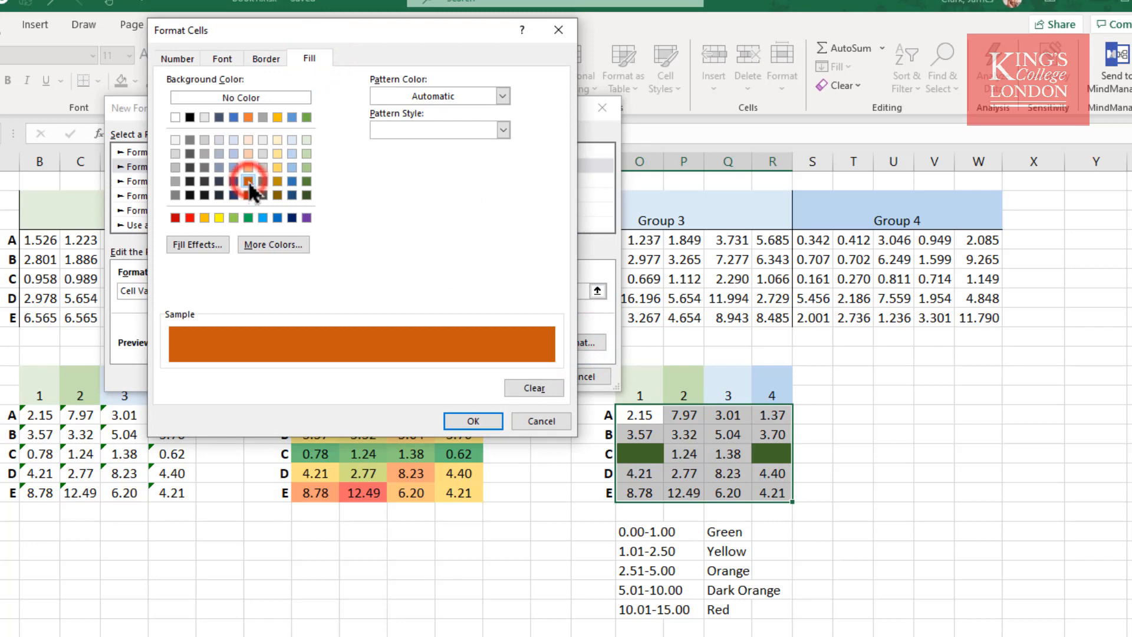
{"action": "left_click", "coordinate": [222, 58]}
{"action": "left_click", "coordinate": [473, 193]}
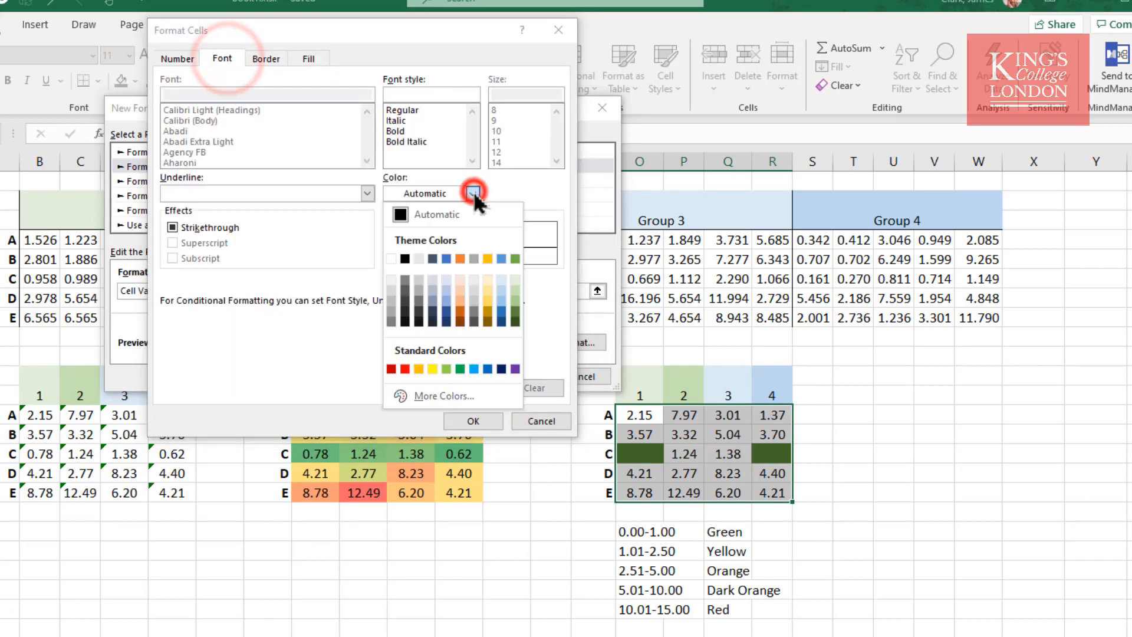
{"action": "left_click", "coordinate": [460, 310]}
{"action": "left_click", "coordinate": [474, 422]}
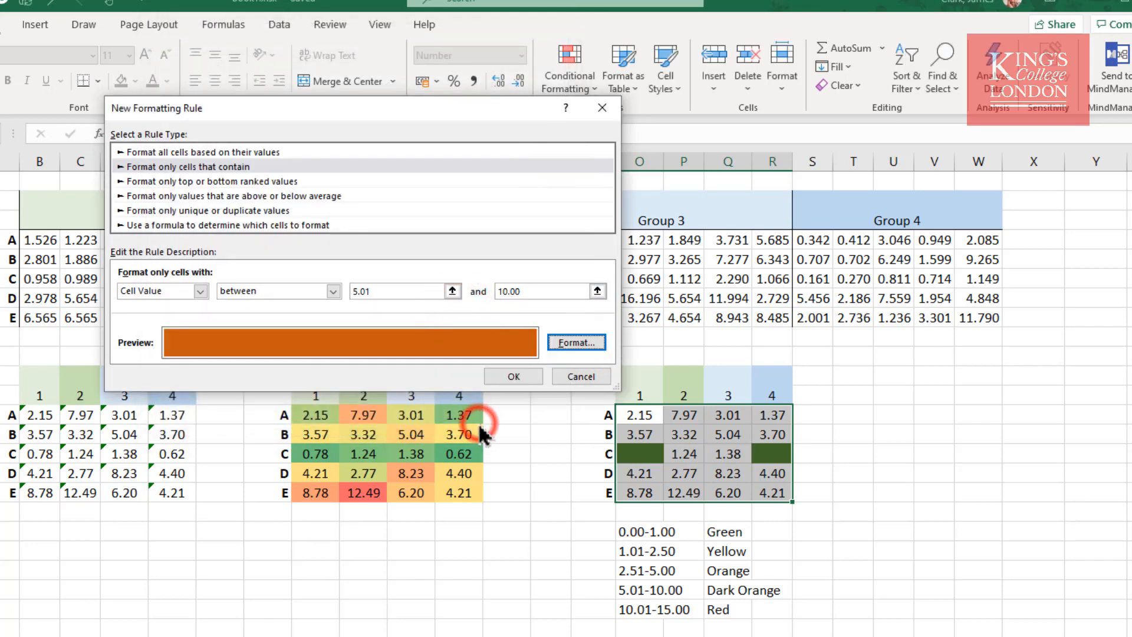
Save the 5.01–10 rule and start a new rule for values between 10.01 and 15.00
{"action": "left_click", "coordinate": [512, 376]}
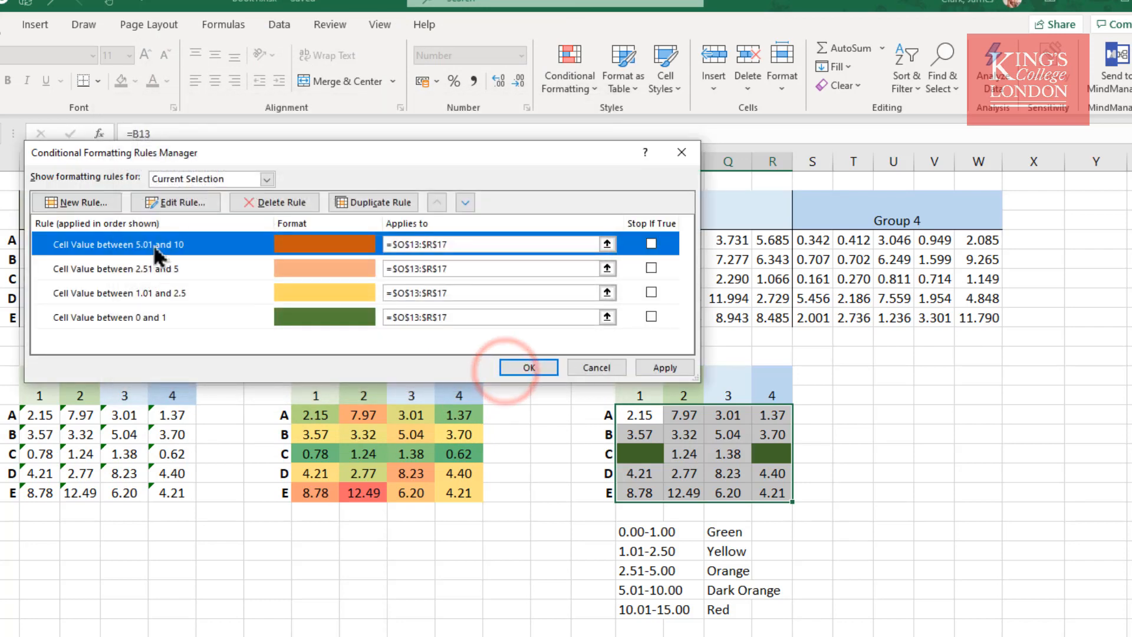
{"action": "left_click", "coordinate": [77, 203]}
{"action": "left_click", "coordinate": [174, 166]}
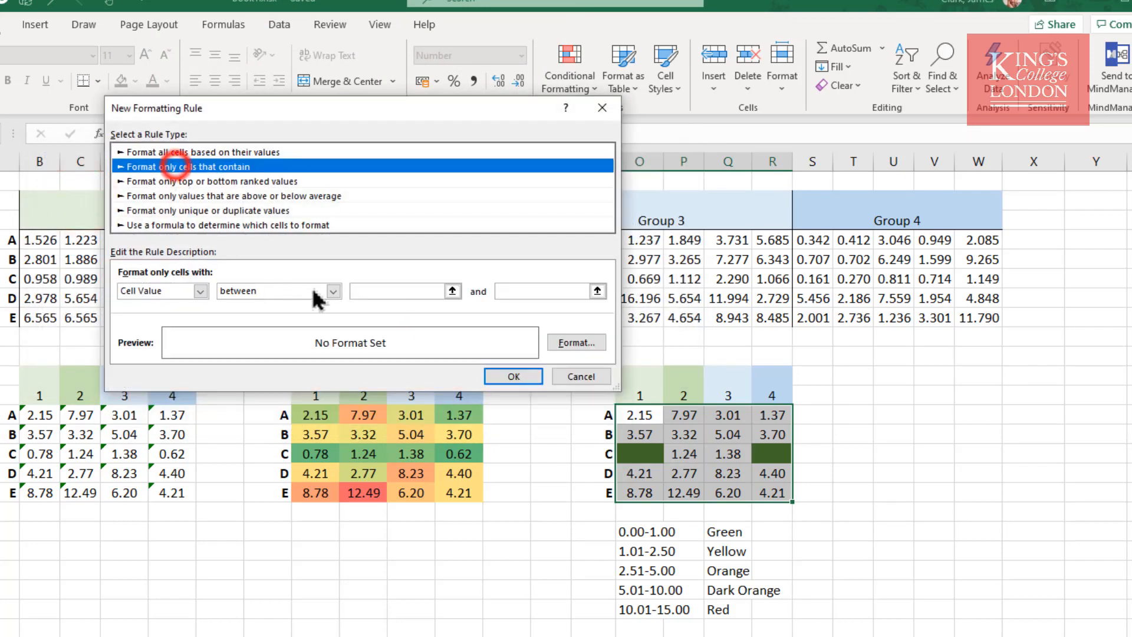
{"action": "left_click", "coordinate": [357, 290]}
{"action": "type", "text": "10.0"}
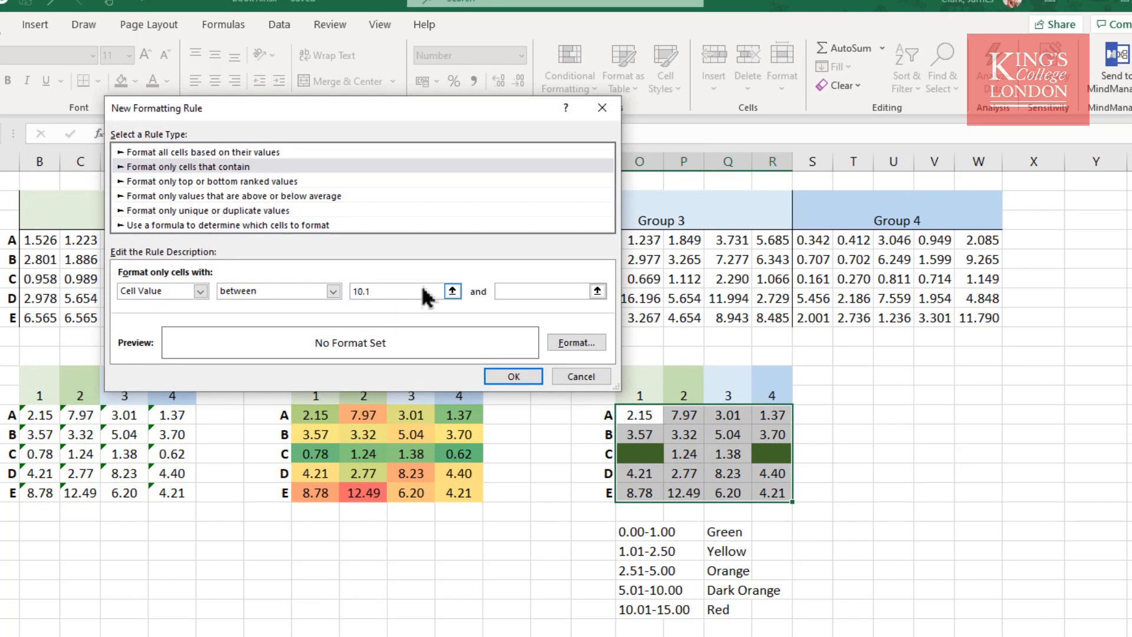
{"action": "key", "text": "BackSpace"}
{"action": "type", "text": "0"}
{"action": "type", "text": "1"}
{"action": "left_click", "coordinate": [508, 291]}
{"action": "type", "text": "15"}
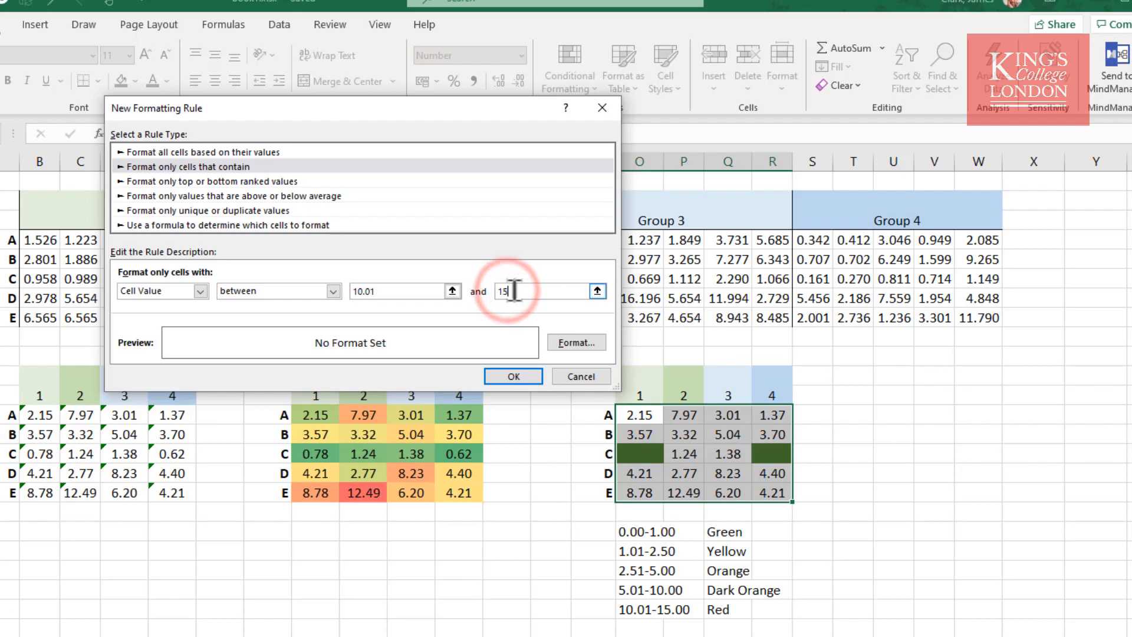
{"action": "type", "text": ".00"}
Give the 10.01–15 rule a red fill and red font colour and save it
{"action": "left_click", "coordinate": [567, 343]}
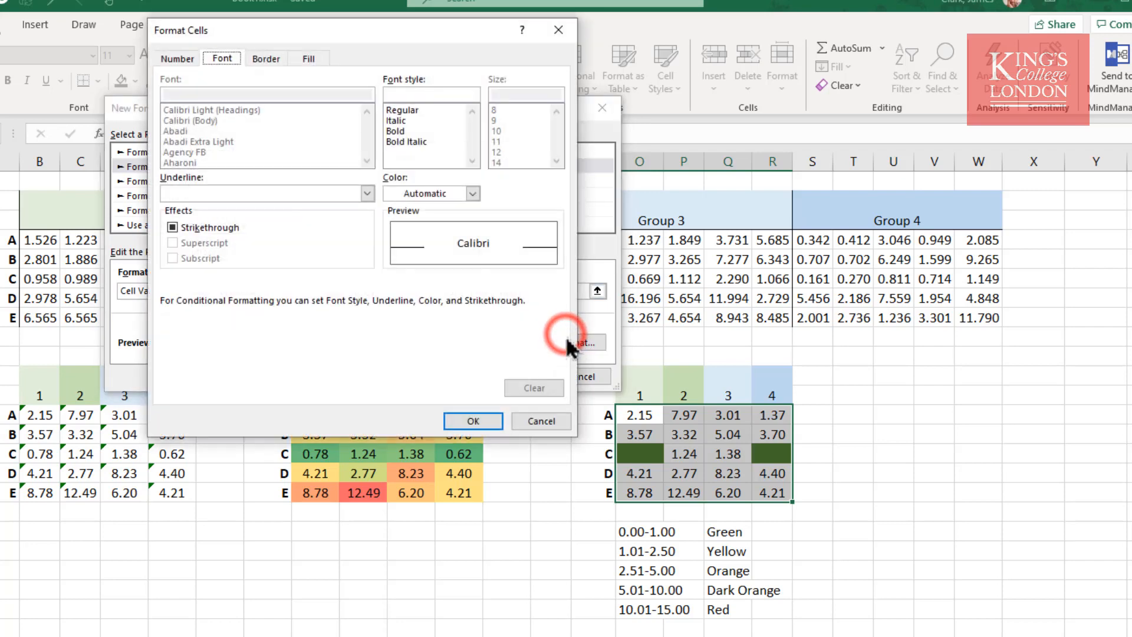
{"action": "left_click", "coordinate": [309, 58]}
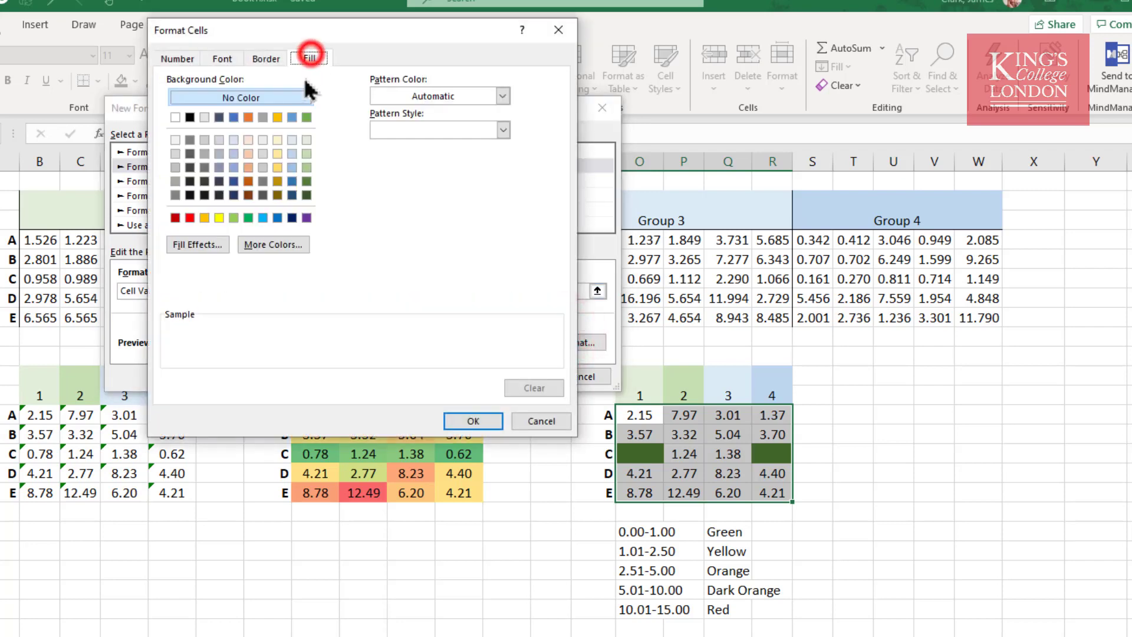
{"action": "left_click", "coordinate": [189, 218]}
{"action": "left_click", "coordinate": [223, 59]}
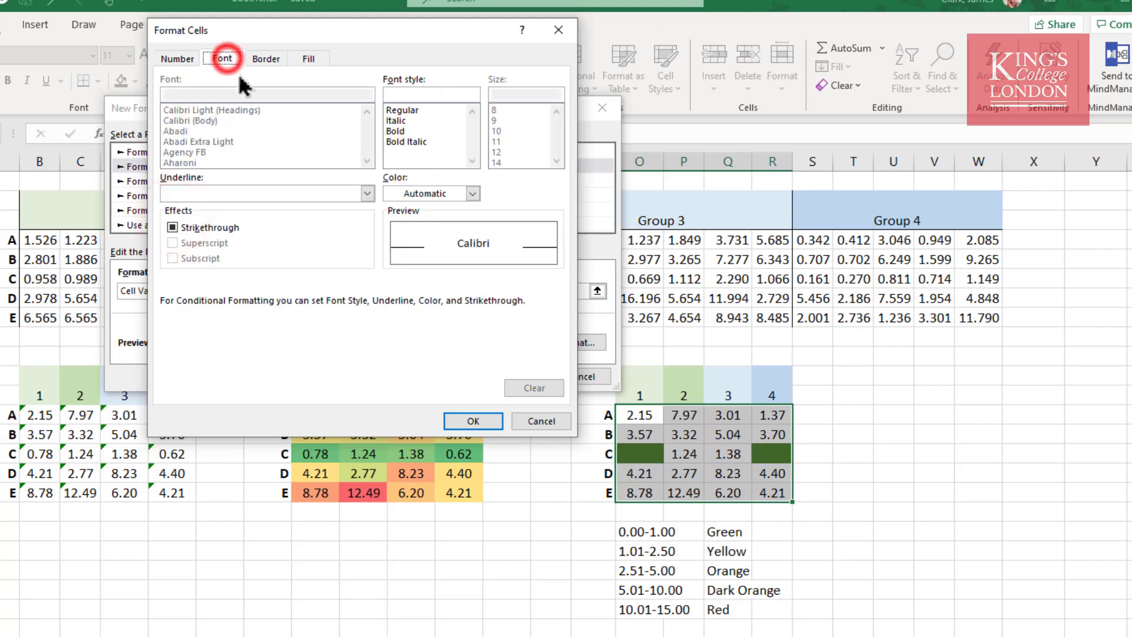
{"action": "left_click", "coordinate": [473, 193]}
{"action": "left_click", "coordinate": [389, 370]}
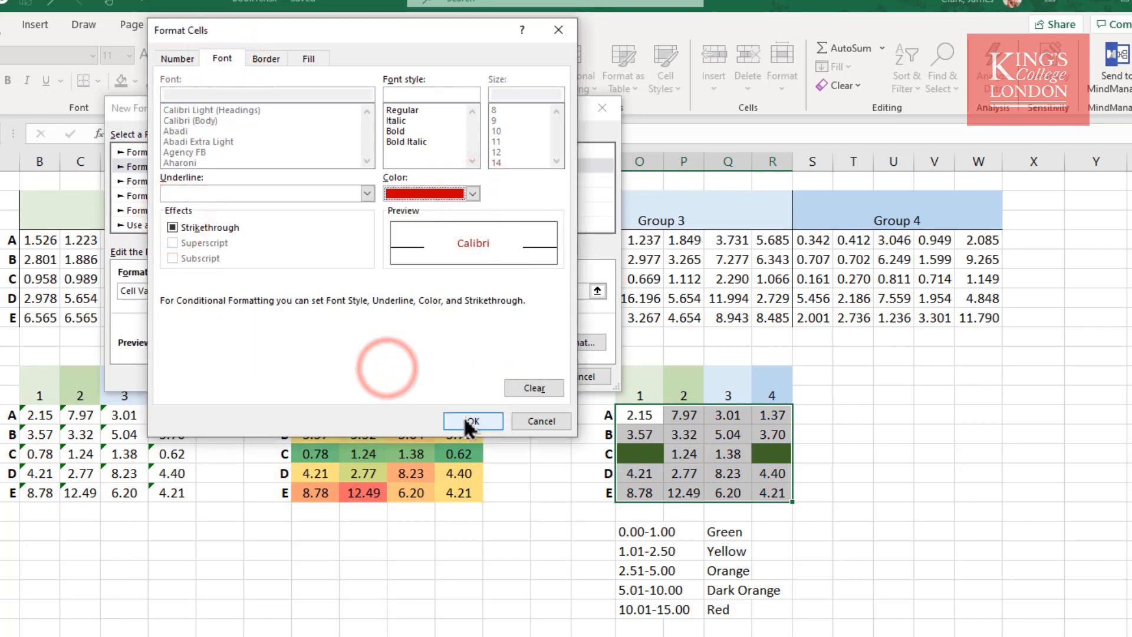
{"action": "left_click", "coordinate": [471, 421]}
{"action": "left_click", "coordinate": [501, 374]}
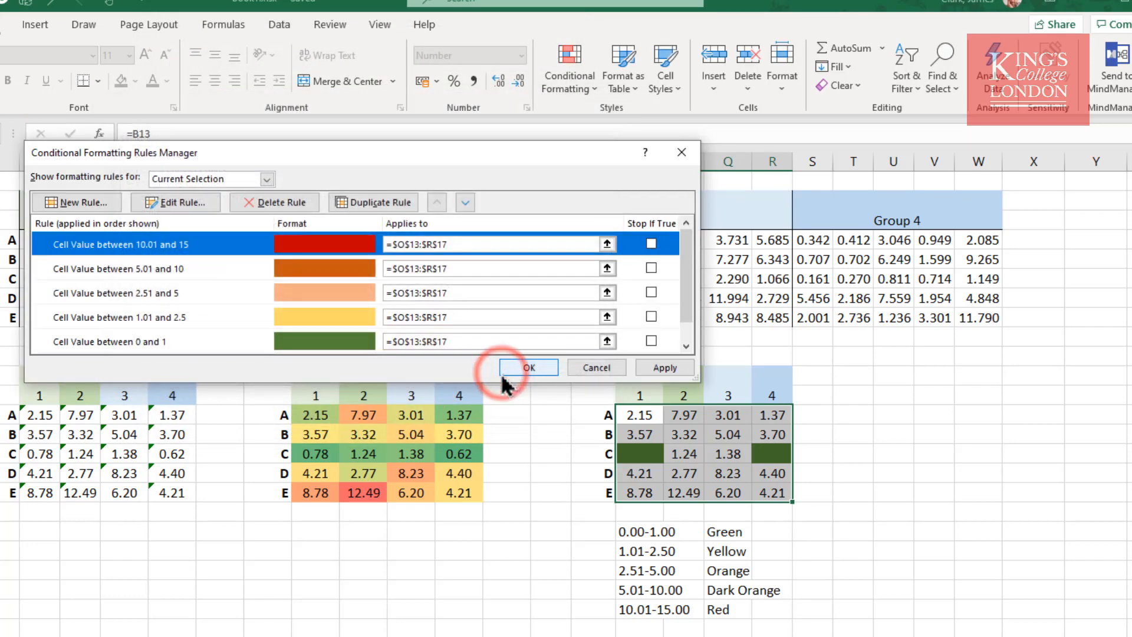
Apply all five banded rules, close the Rules Manager and deselect the coloured table
{"action": "left_click", "coordinate": [662, 368]}
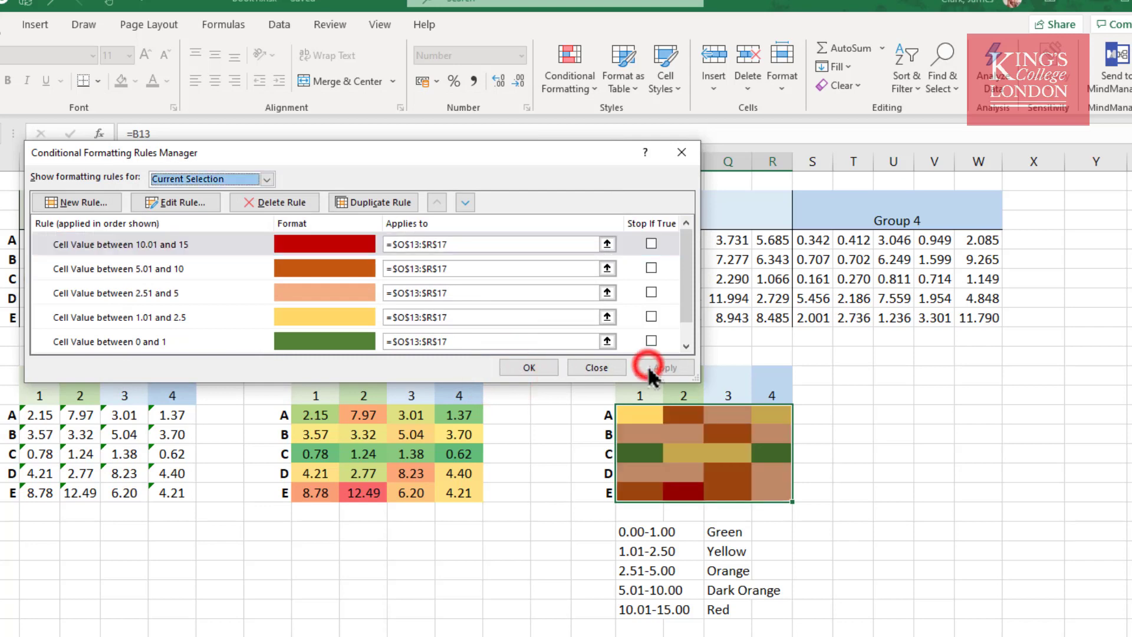
{"action": "left_click", "coordinate": [534, 370]}
{"action": "left_click", "coordinate": [834, 453]}
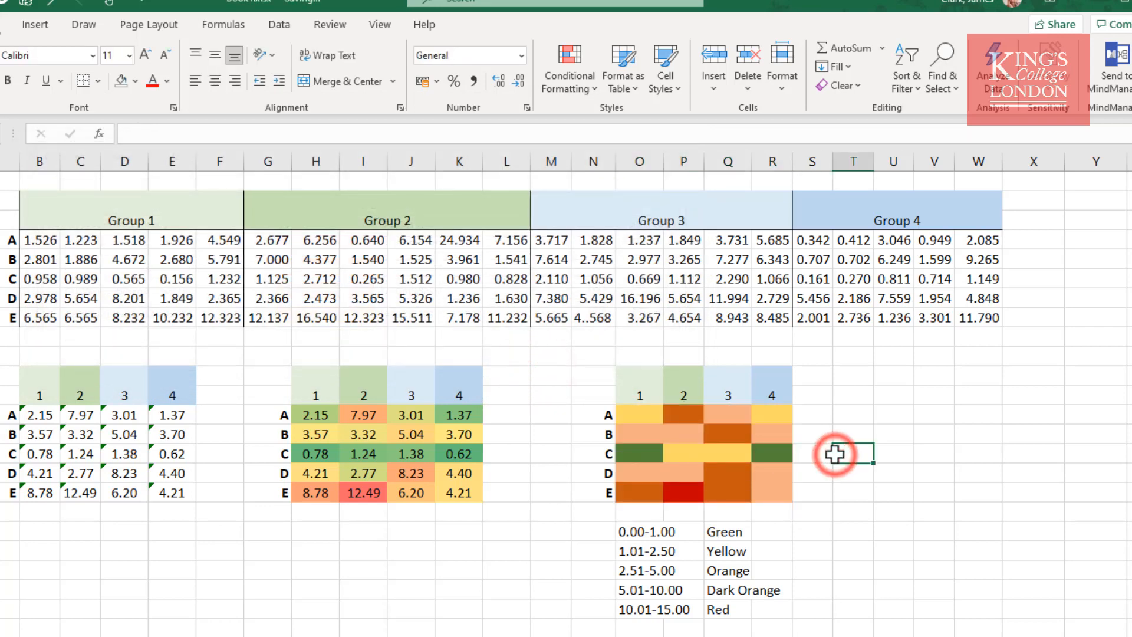